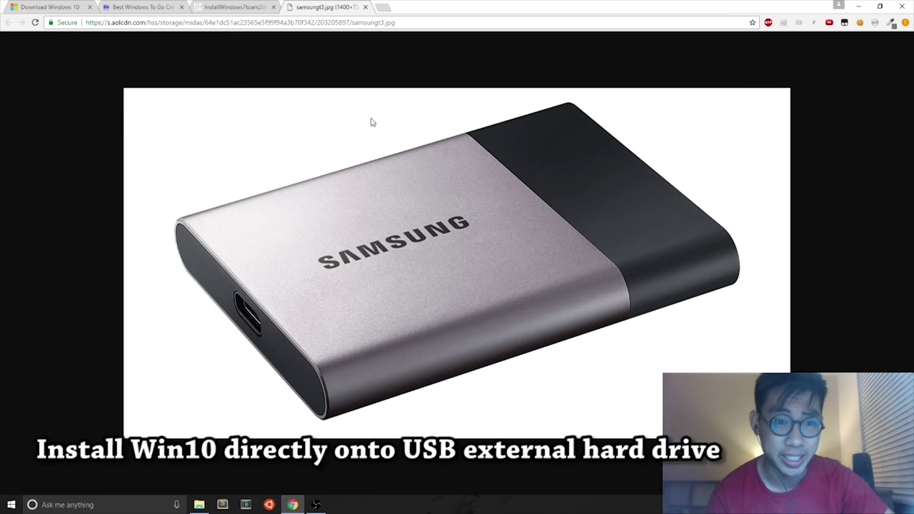
Look through the USB error image and WinToUSB tabs, ending on Microsoft's Download Windows 10 page
click(232, 7)
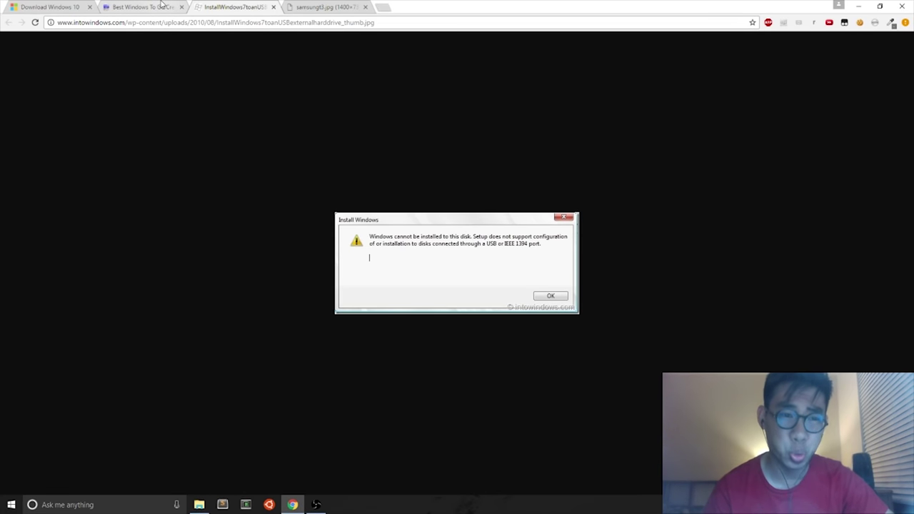
click(161, 6)
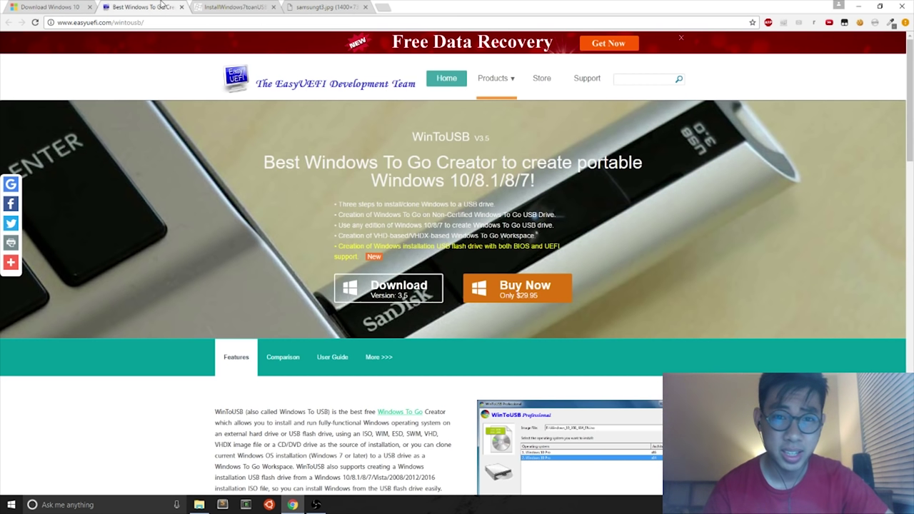
click(79, 5)
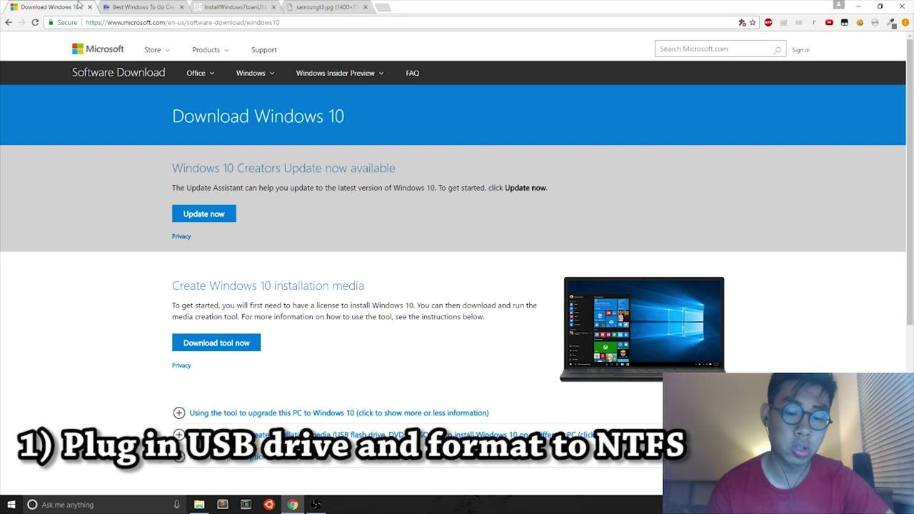
Open Computer Management from the 'This PC' search result
click(79, 505)
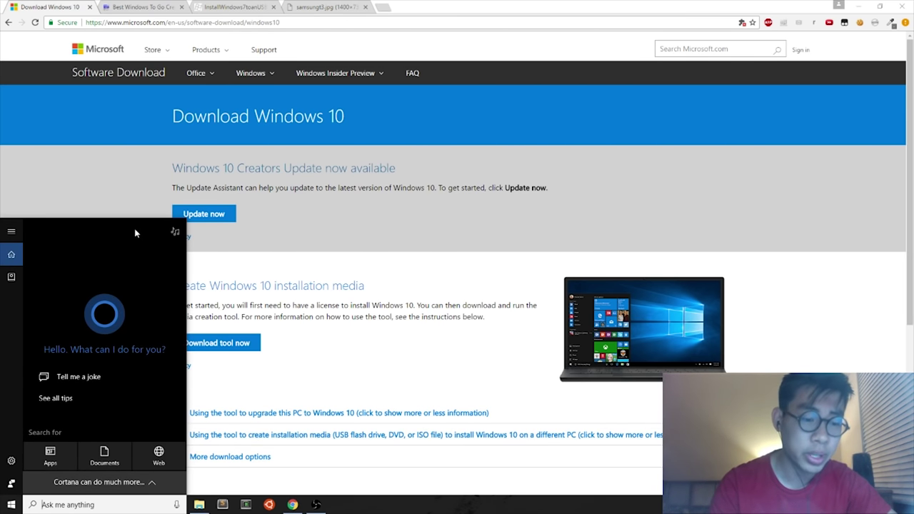
text(this pc)
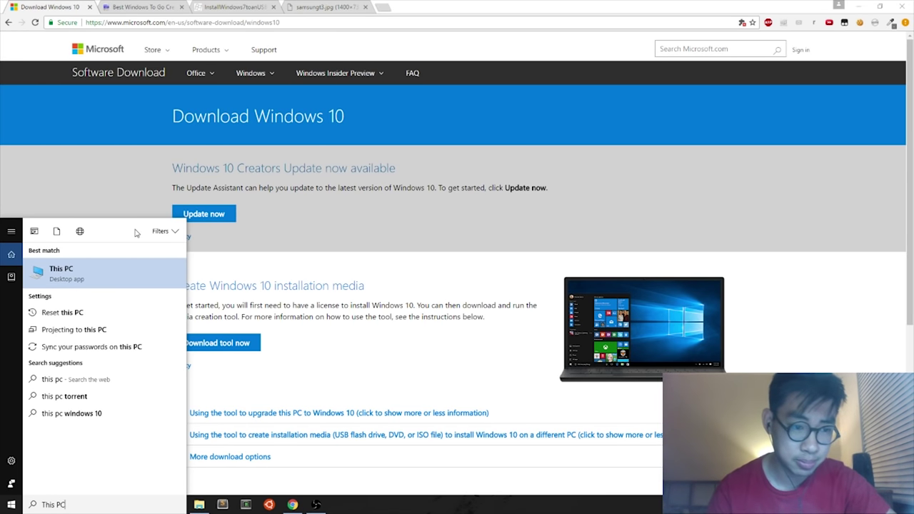
right_click(84, 284)
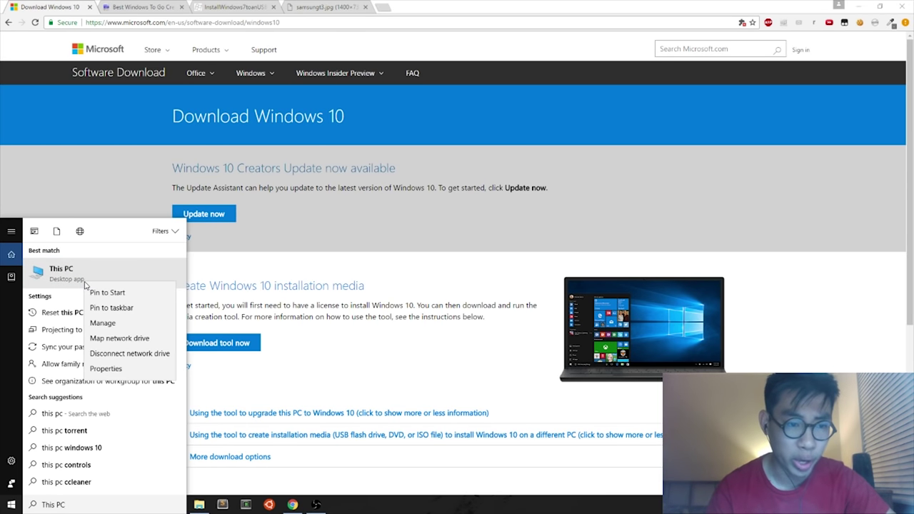
click(122, 327)
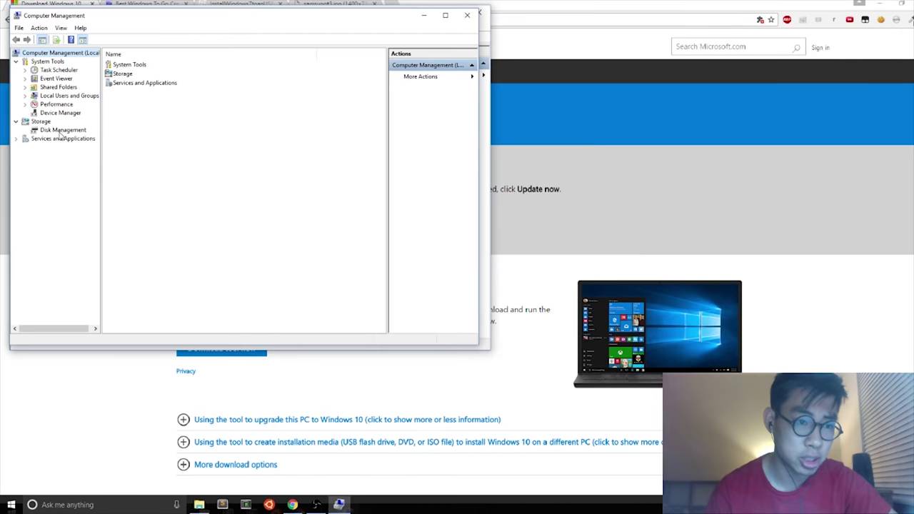
Show Disk Management and select the 465.76 GB Samsung (G:) partition
click(107, 130)
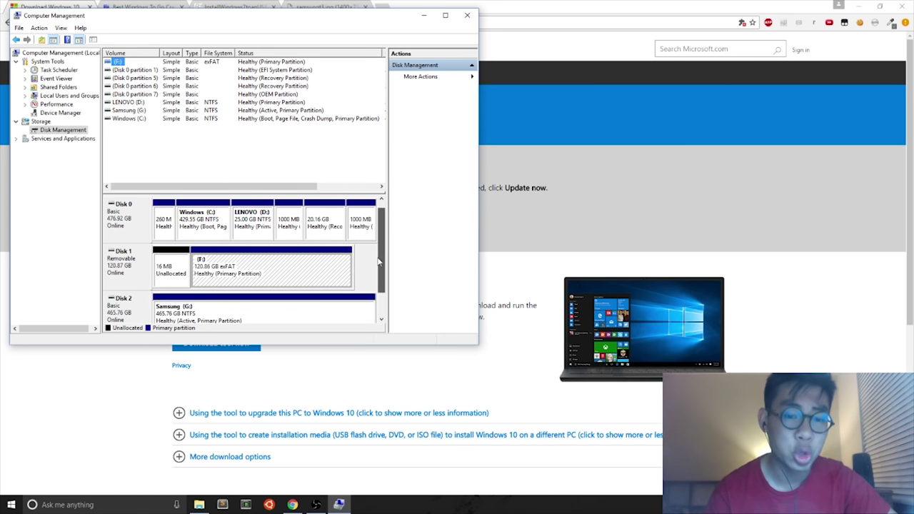
click(380, 300)
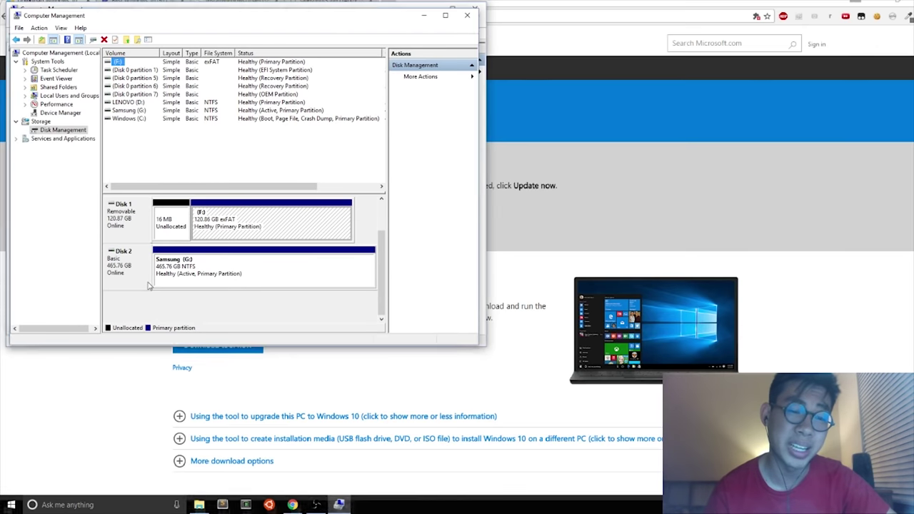
click(249, 248)
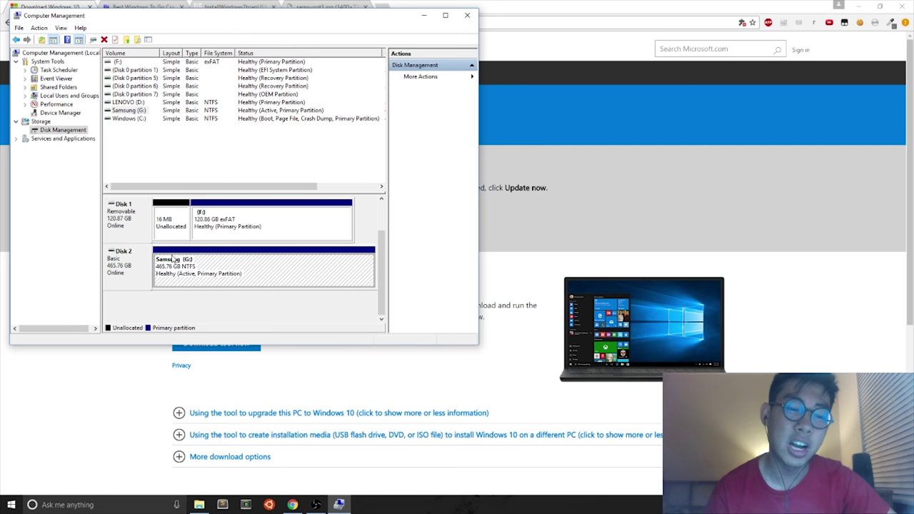
Quick-format Samsung (G:) as NTFS, confirming both warnings, then close Computer Management
right_click(204, 263)
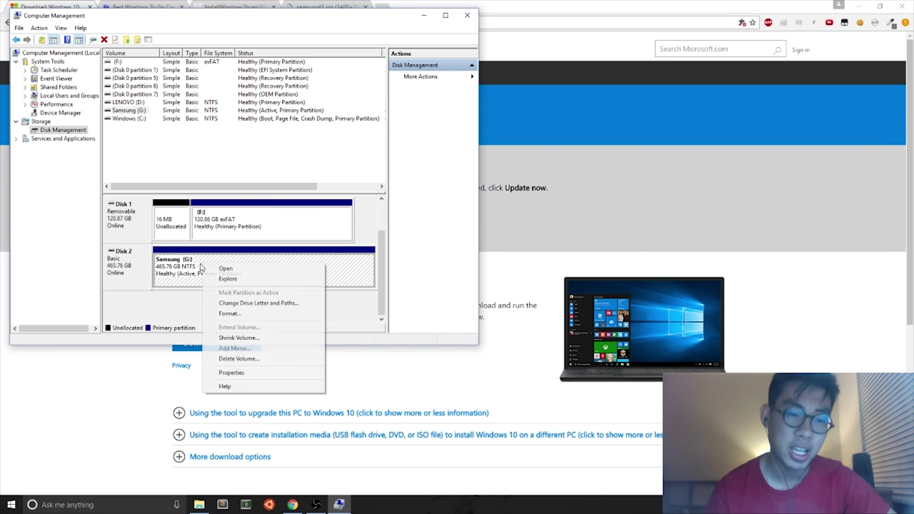
click(257, 315)
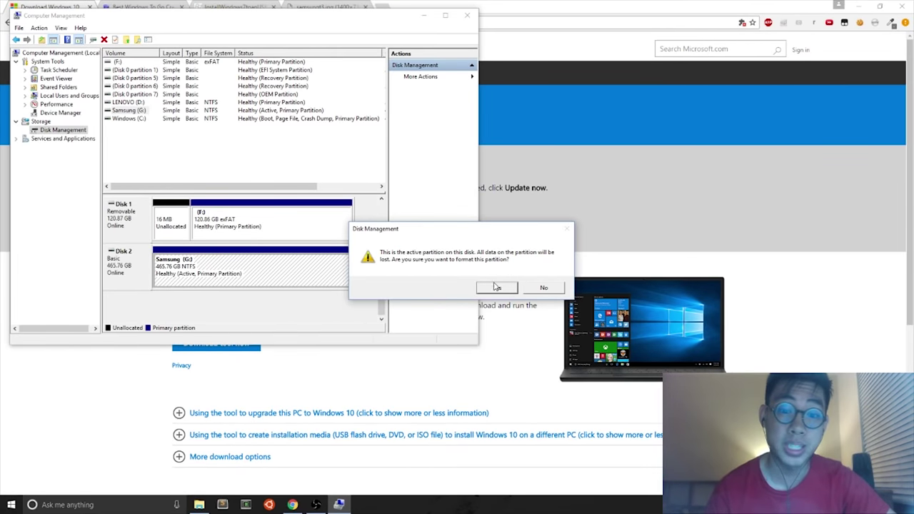
click(497, 288)
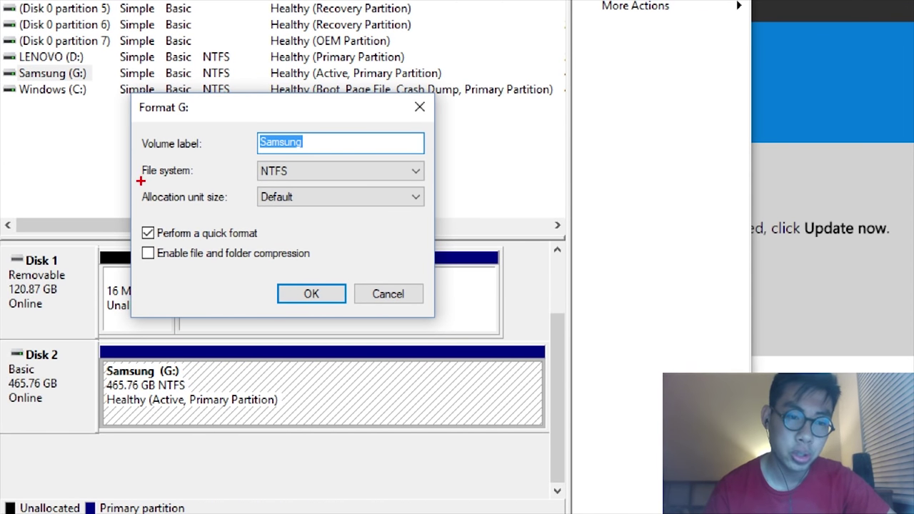
drag(141, 181, 198, 187)
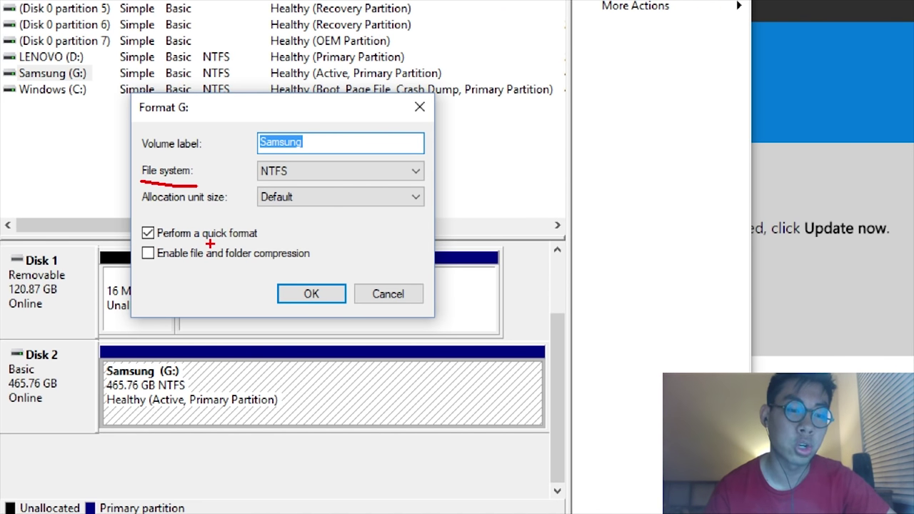
drag(206, 245, 256, 237)
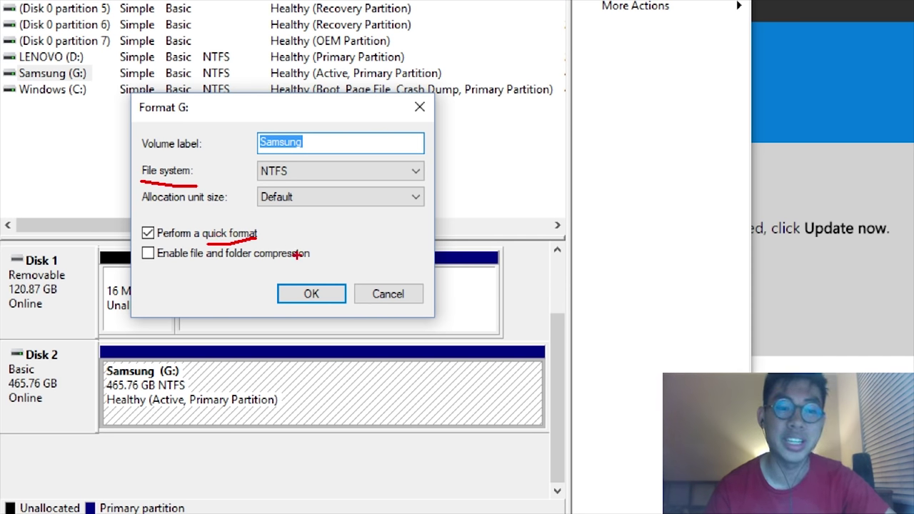
key(Escape)
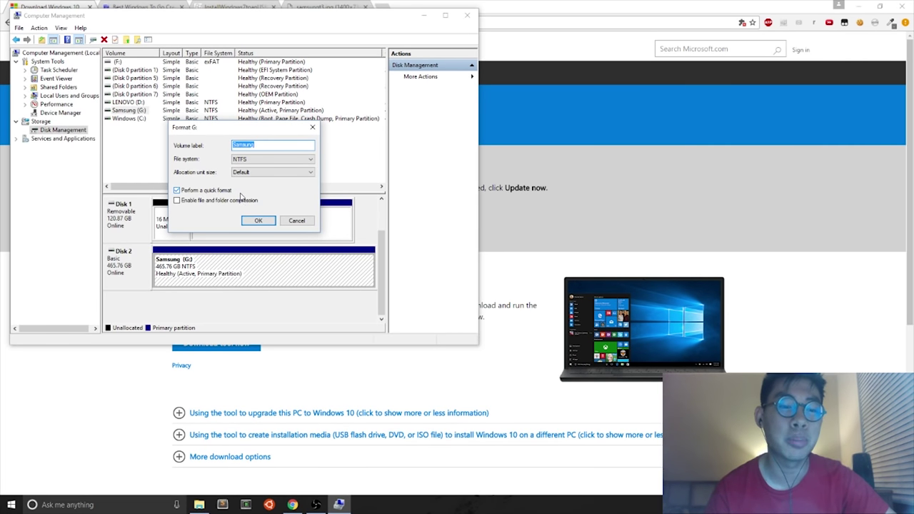
click(259, 221)
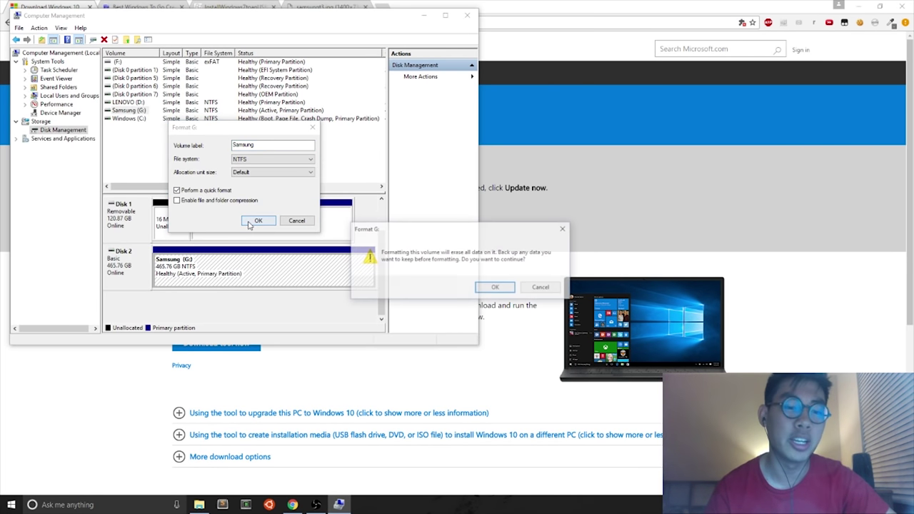
click(495, 287)
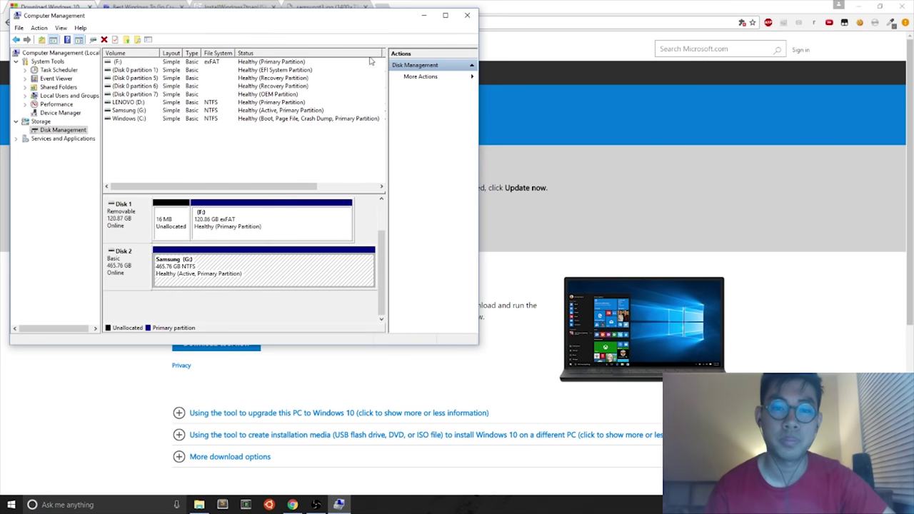
click(465, 12)
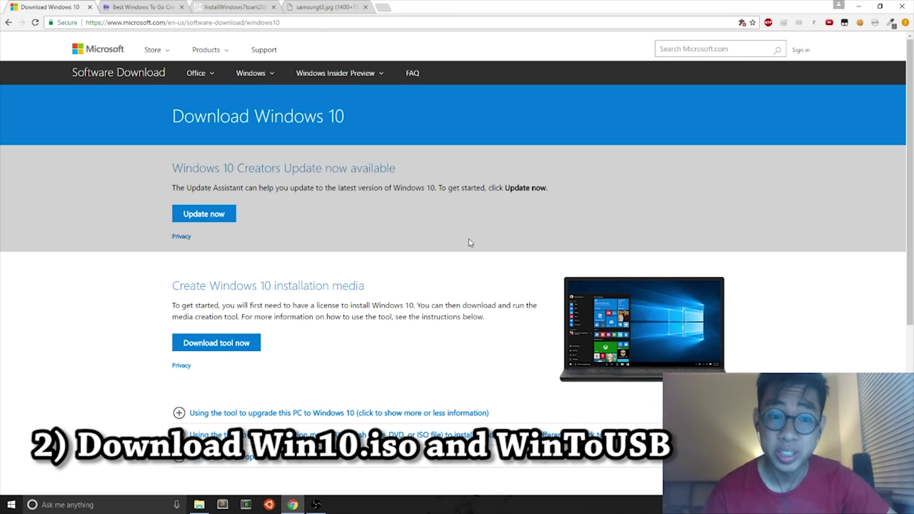
Download MediaCreationTool.exe with 'Download tool now' and save it to the Desktop
click(97, 24)
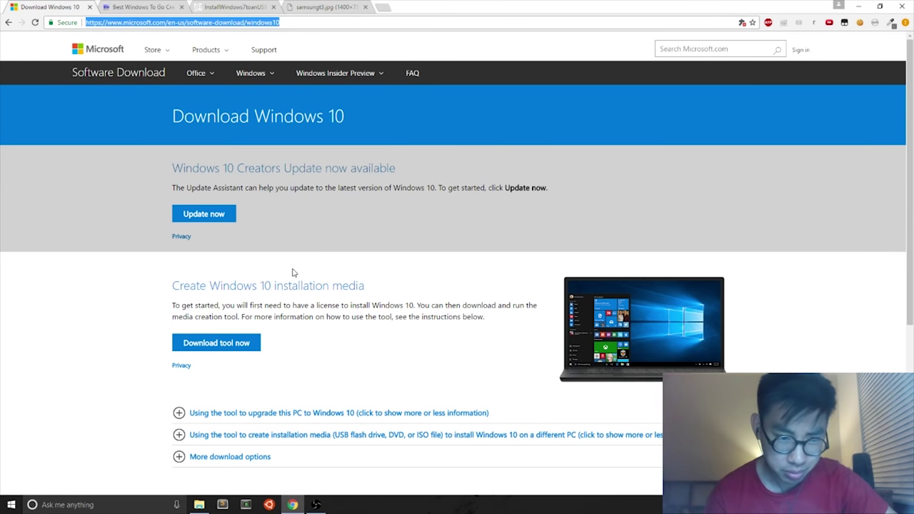
scroll(292, 272, down, 2)
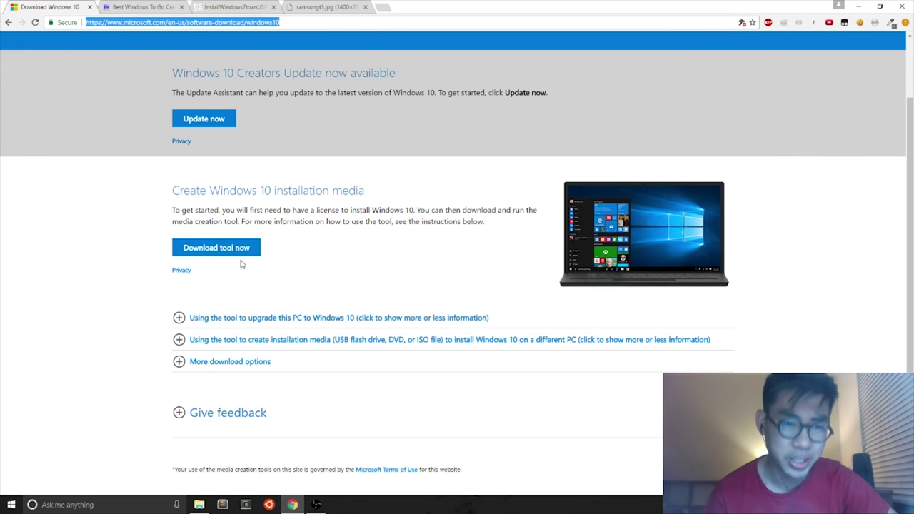
click(238, 250)
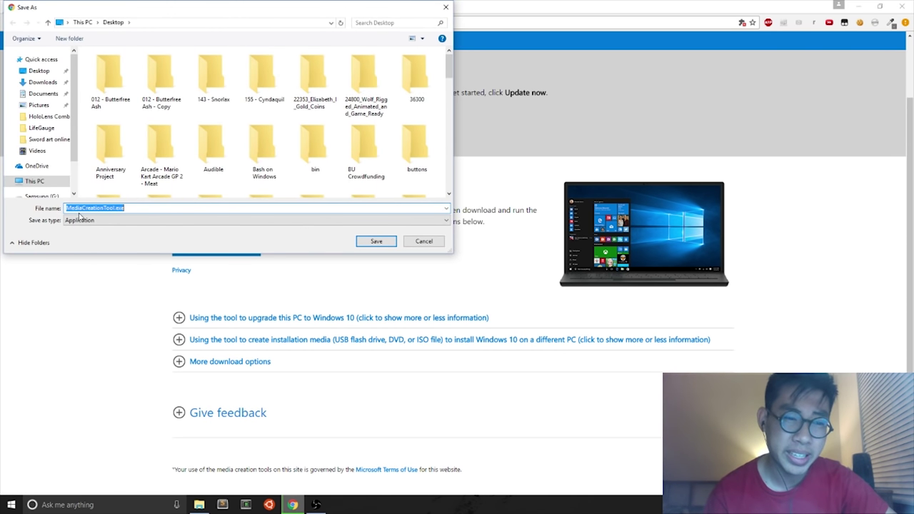
click(376, 242)
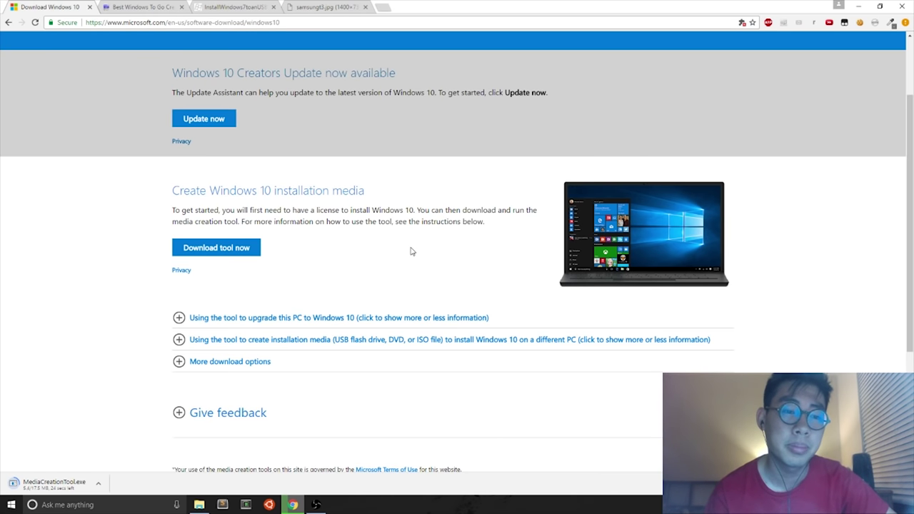
click(134, 7)
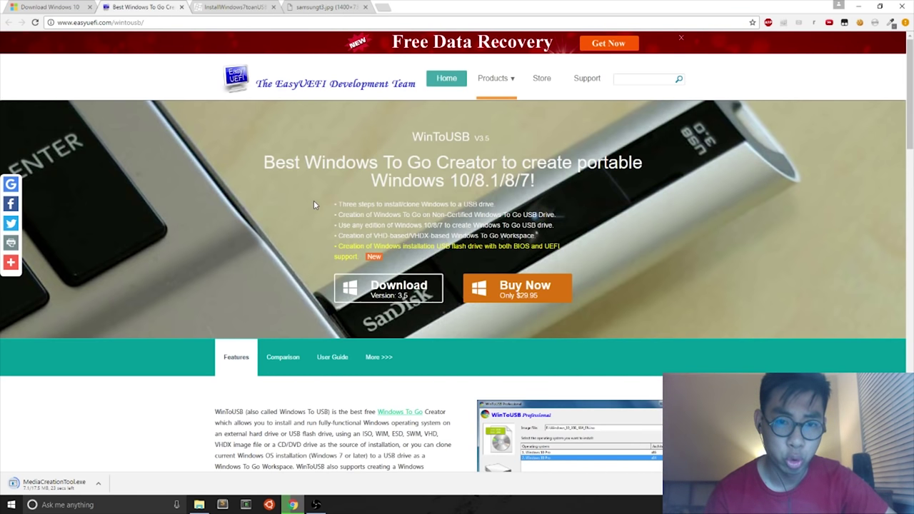
Download WinToUSB_Free.exe from the WinToUSB page and save it to the Desktop
click(91, 22)
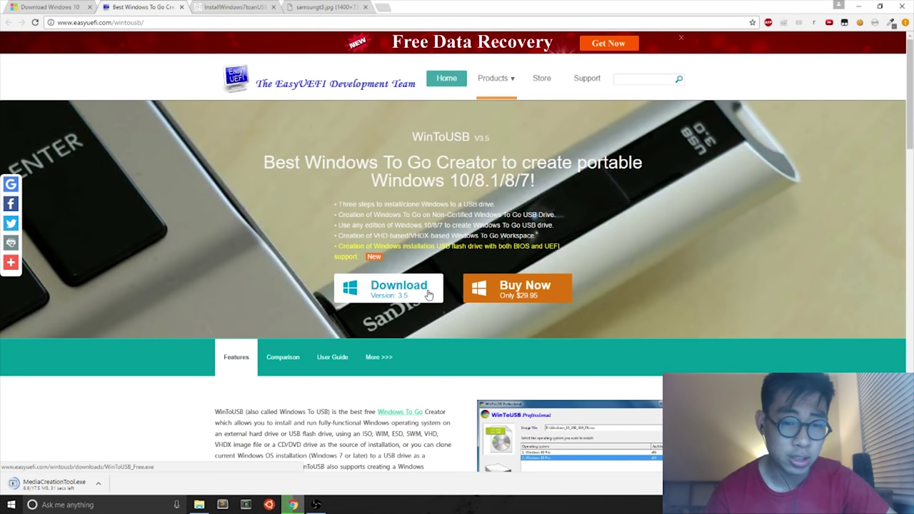
click(428, 292)
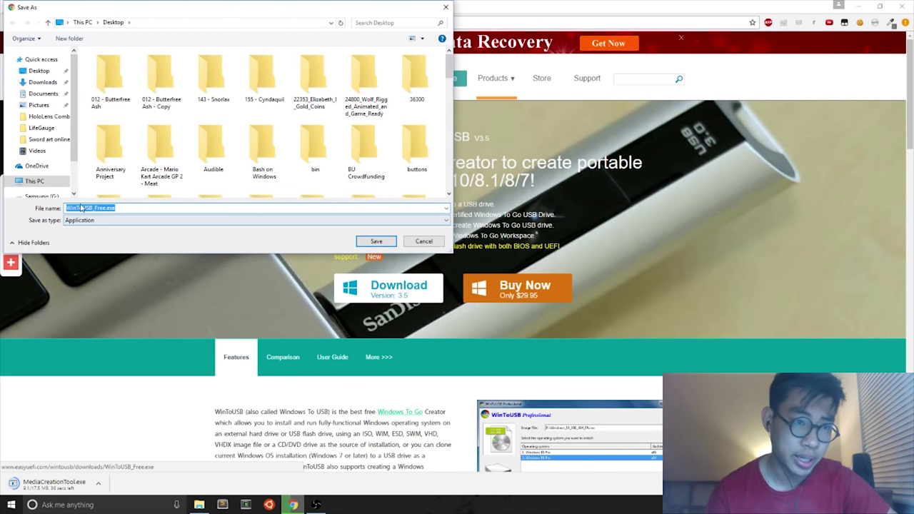
click(376, 240)
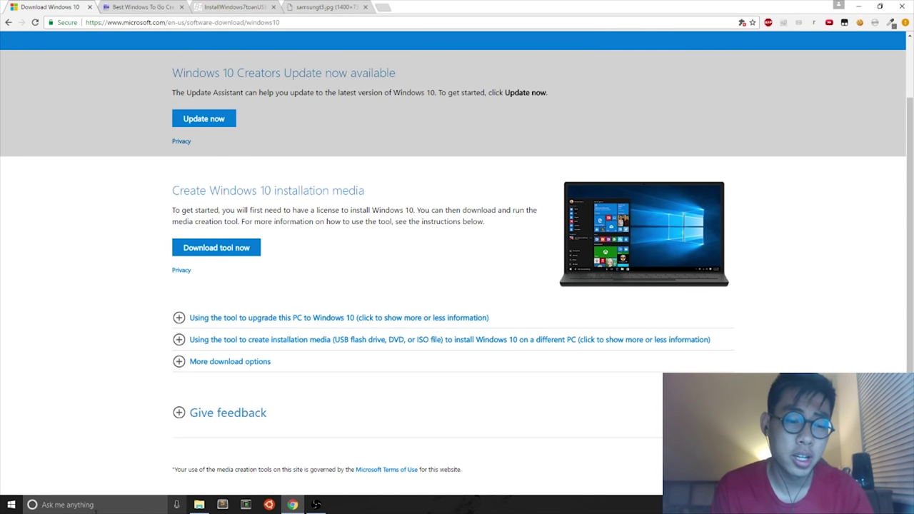
Run MediaCreationTool.exe, accept the licence and choose creating installation media for another PC
click(200, 505)
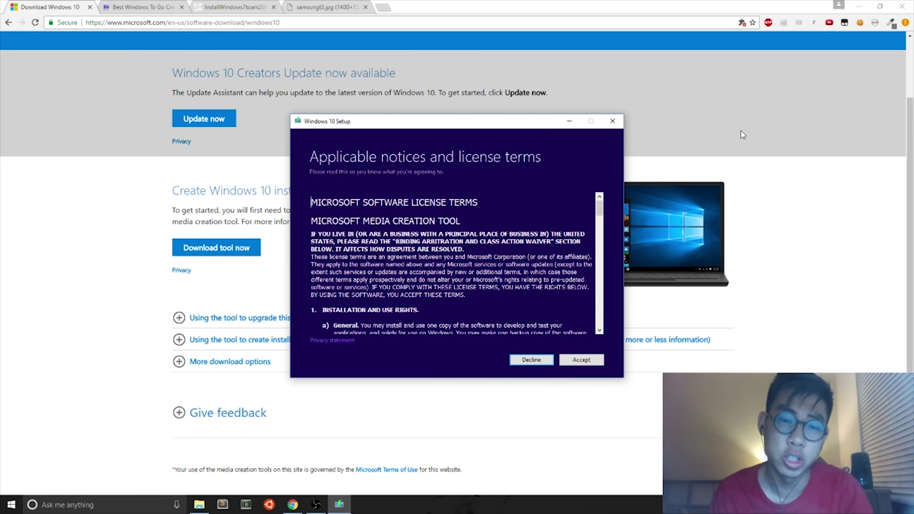
click(585, 361)
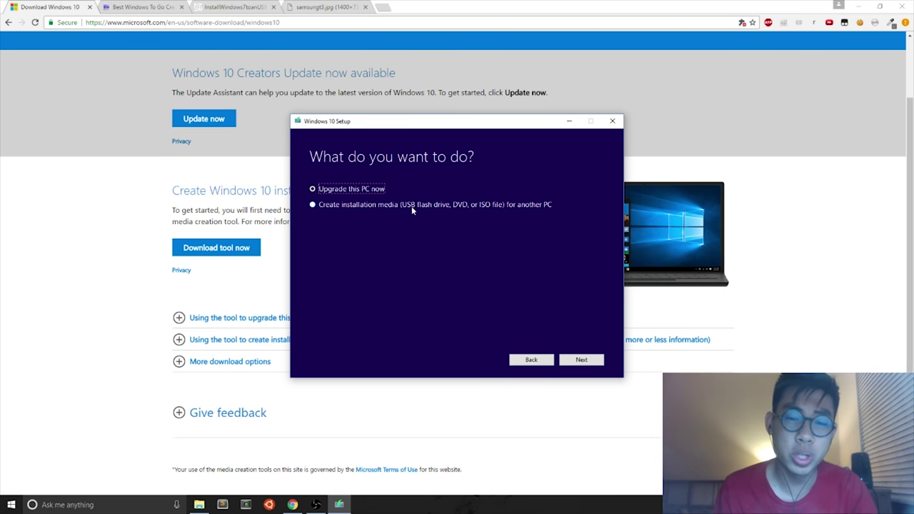
click(429, 206)
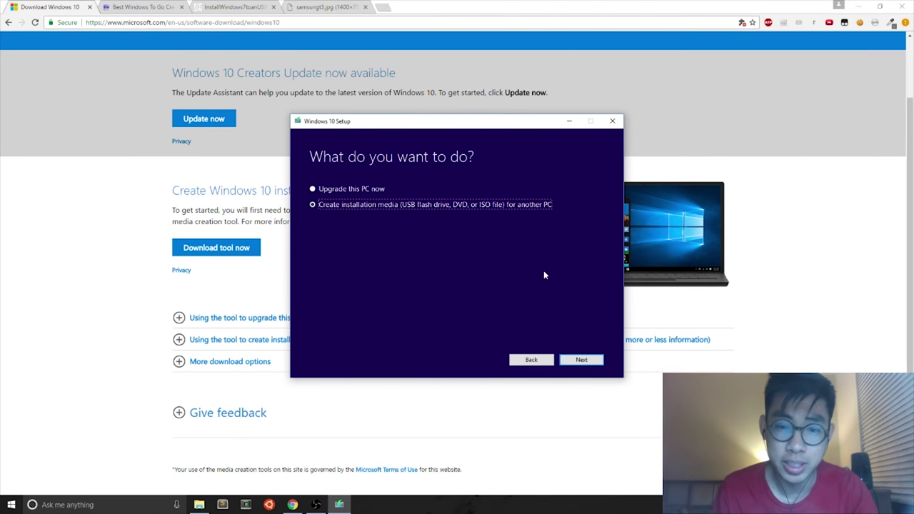
click(590, 364)
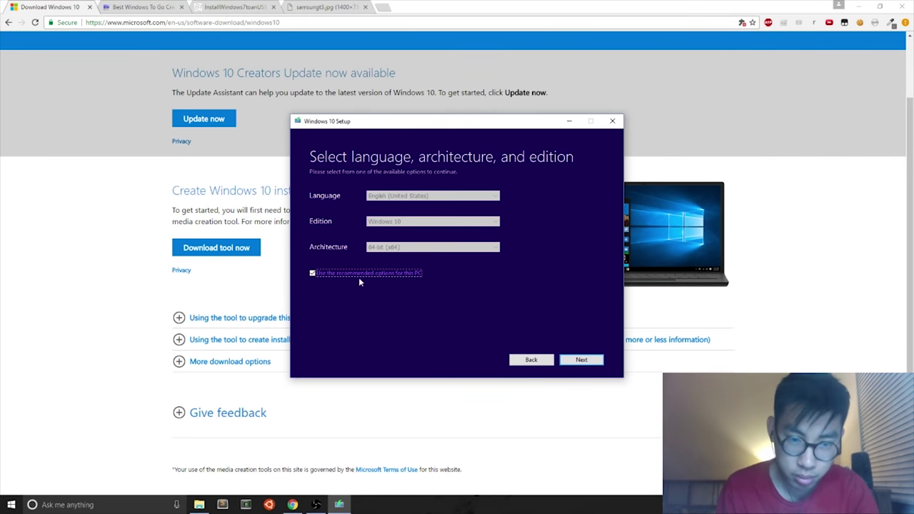
Keep English, Windows 10, 64-bit recommended options and pick ISO file as the media type
click(311, 274)
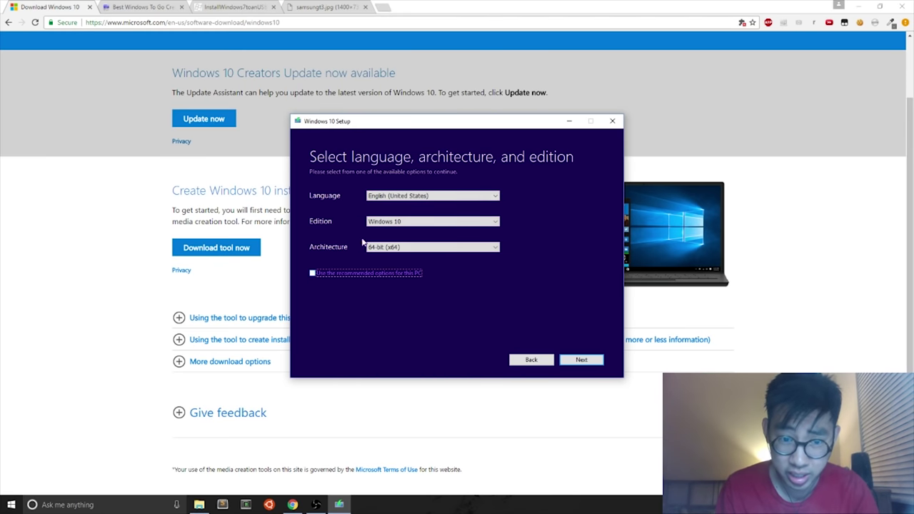
click(445, 223)
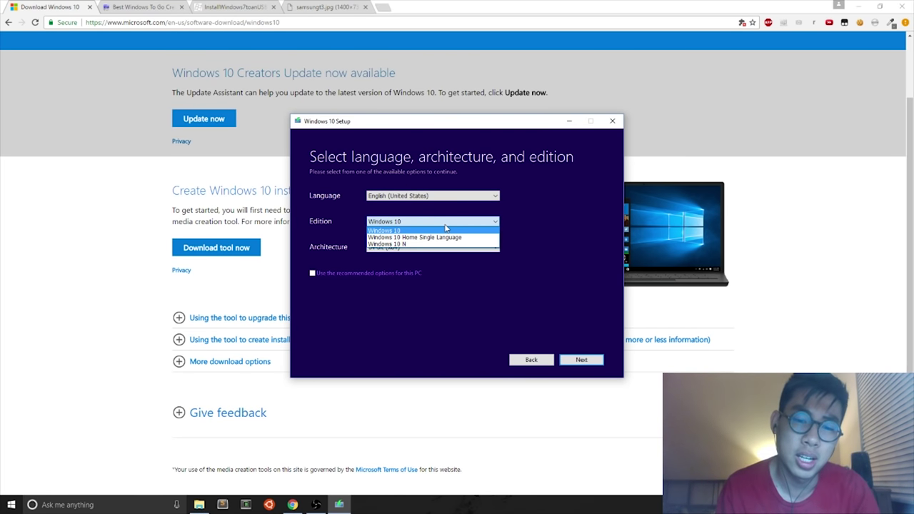
click(445, 228)
click(312, 274)
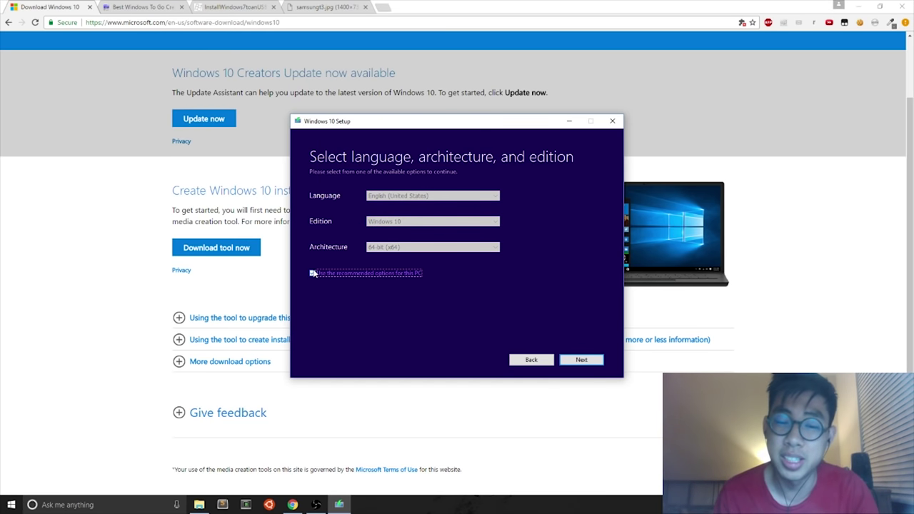
click(590, 365)
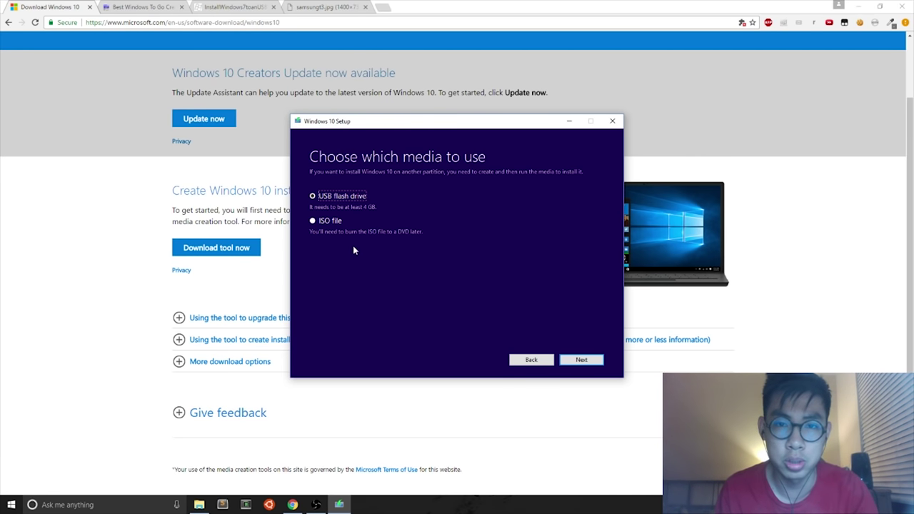
click(341, 221)
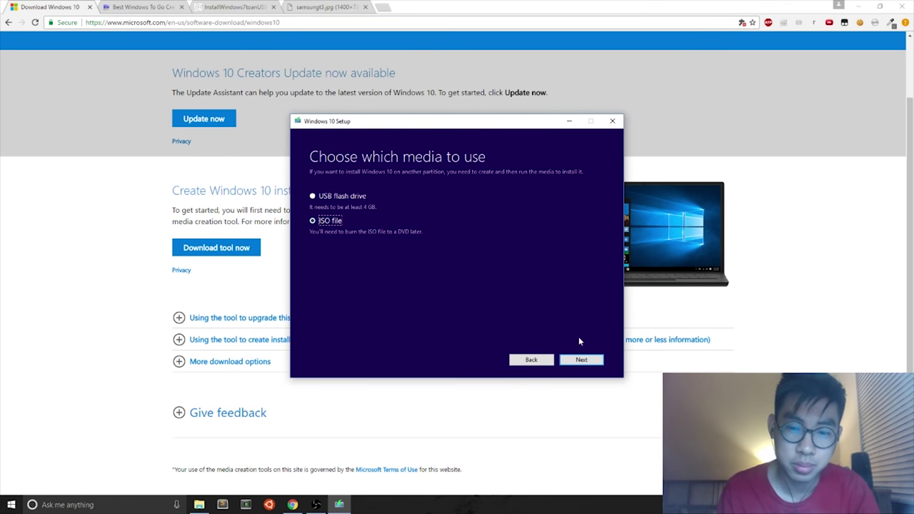
Check the properties of the existing 3.38 GB Windows.iso on the Desktop
click(591, 362)
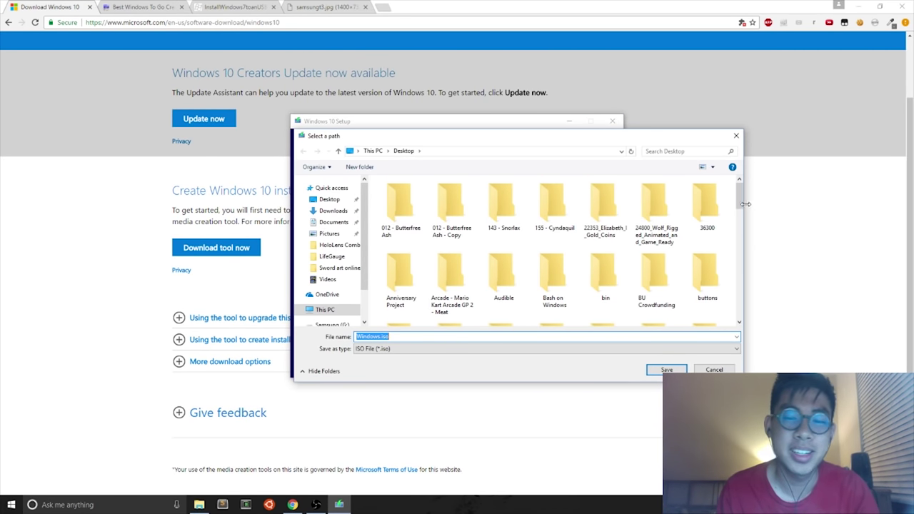
drag(745, 204, 745, 304)
click(541, 320)
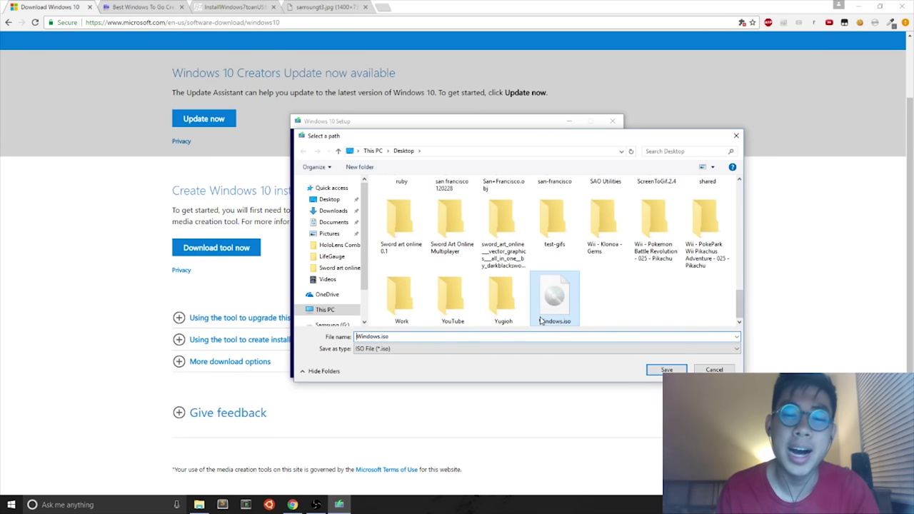
right_click(550, 316)
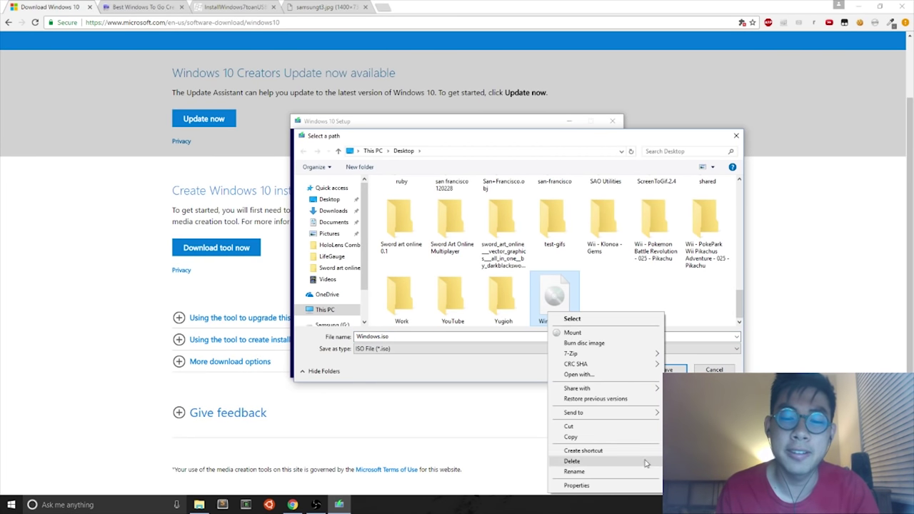
click(616, 486)
drag(622, 202, 500, 207)
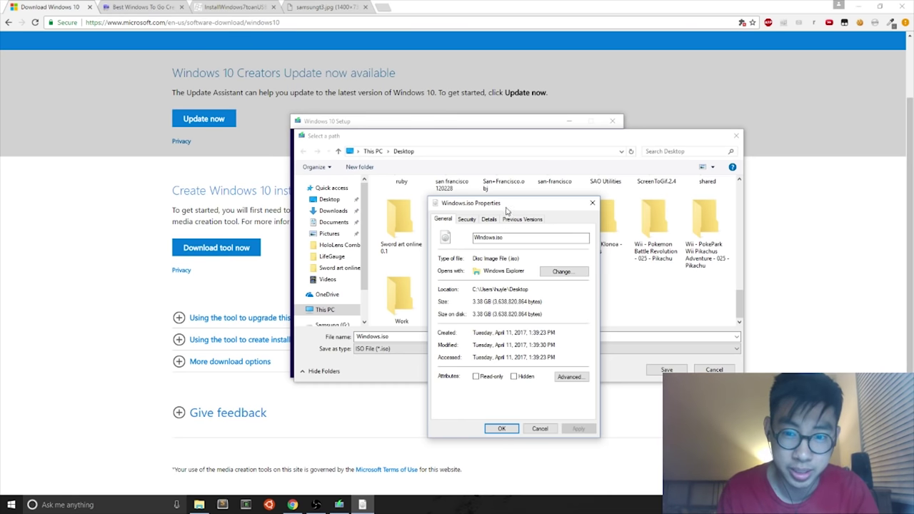
click(592, 203)
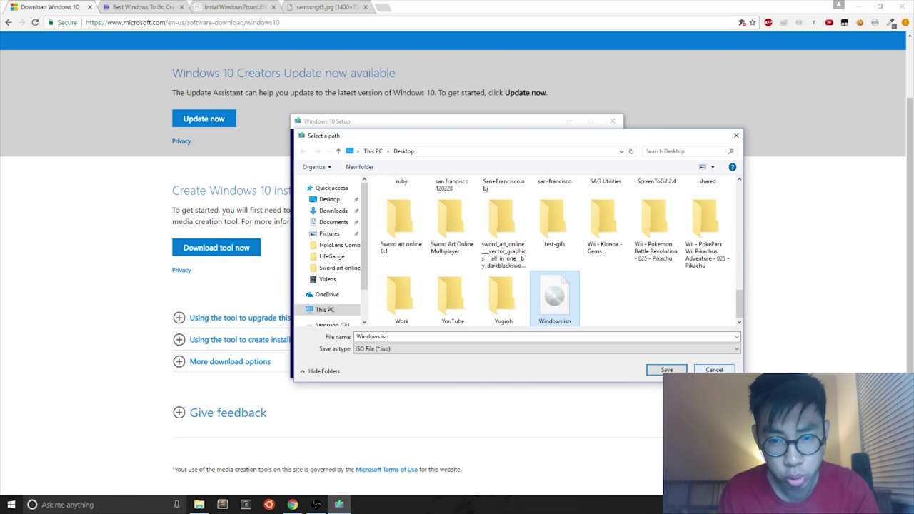
Cancel saving the ISO and quit Windows 10 Setup
click(714, 369)
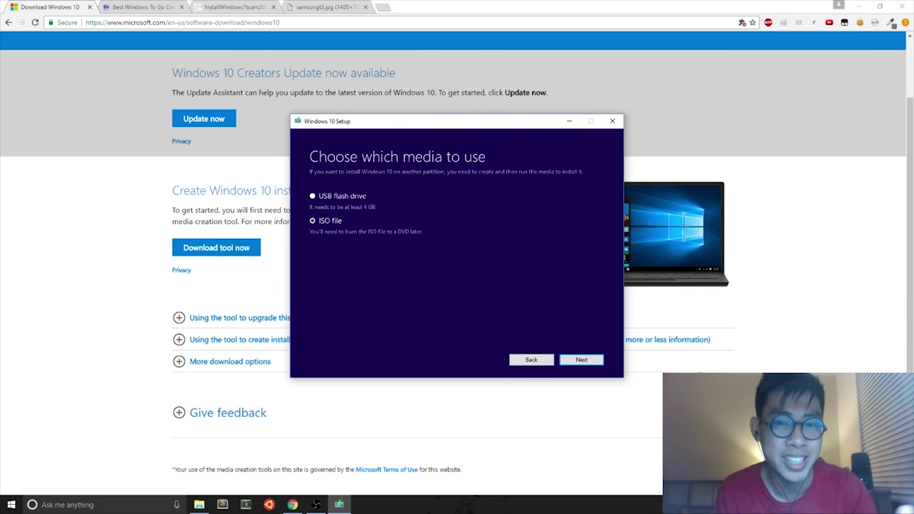
click(612, 121)
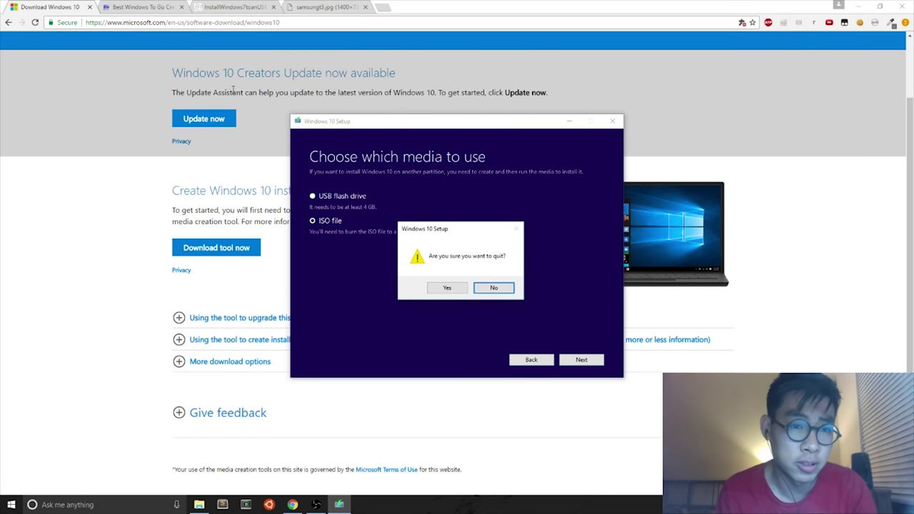
click(461, 289)
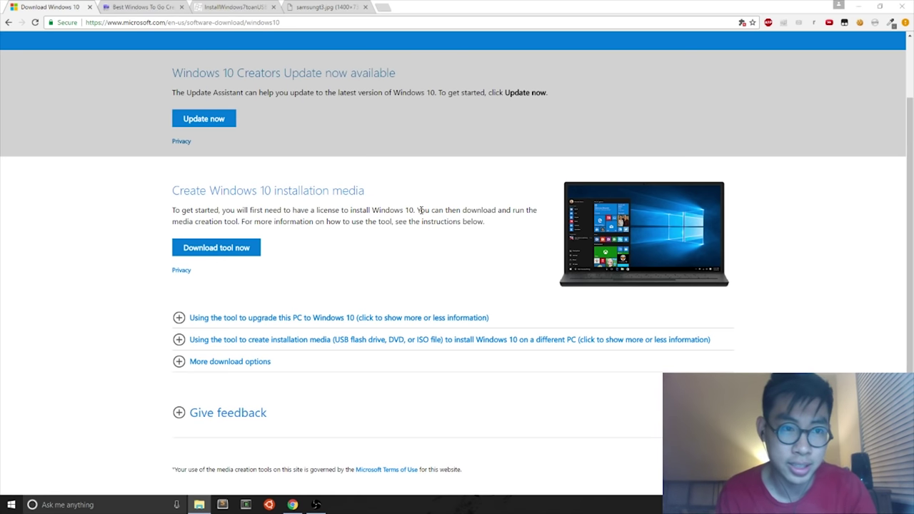
Open File Explorer on the Desktop and run WinToUSB_Free.exe, bringing its prompt forward
click(118, 502)
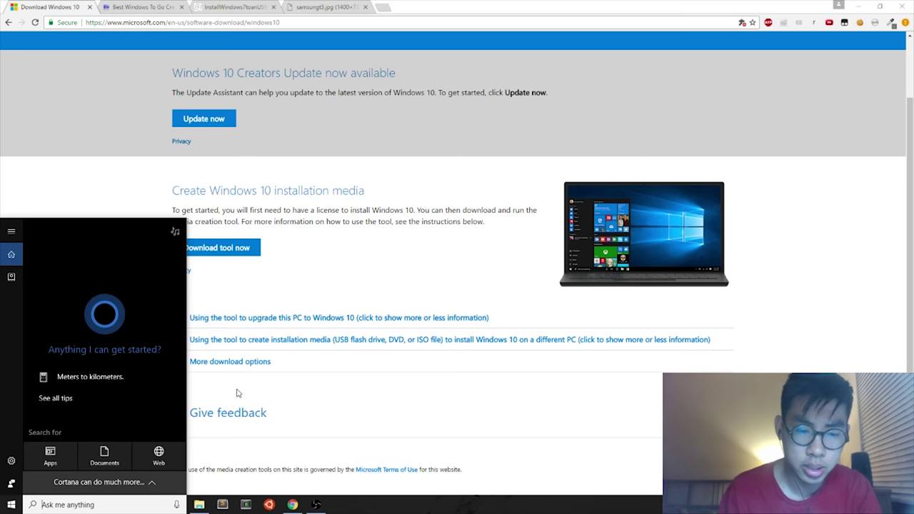
click(199, 505)
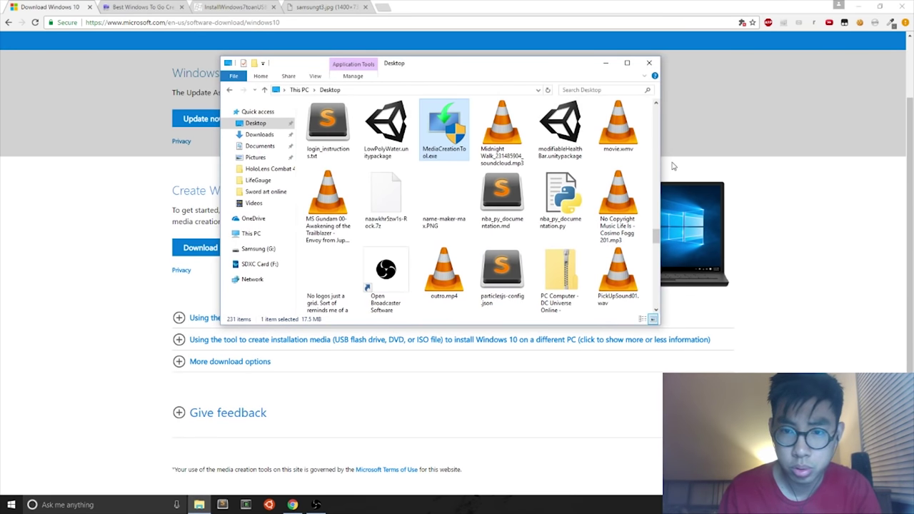
drag(659, 242, 655, 295)
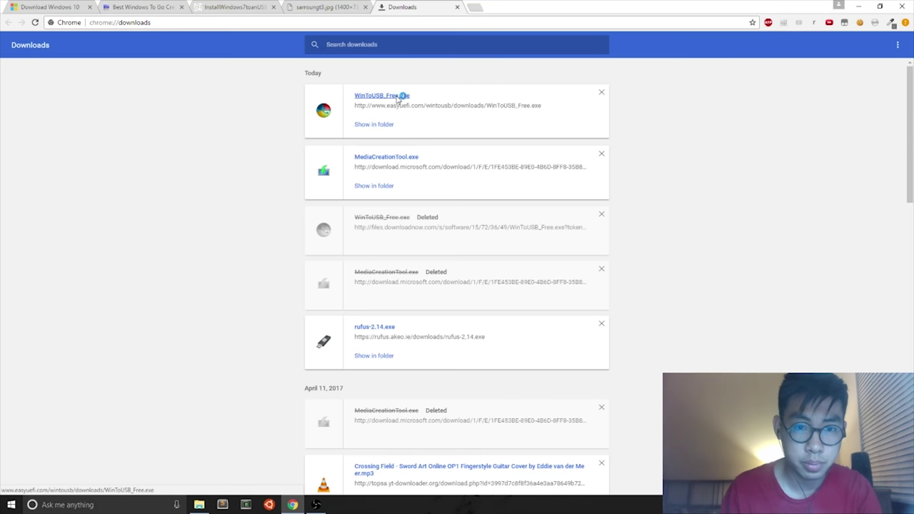
click(400, 95)
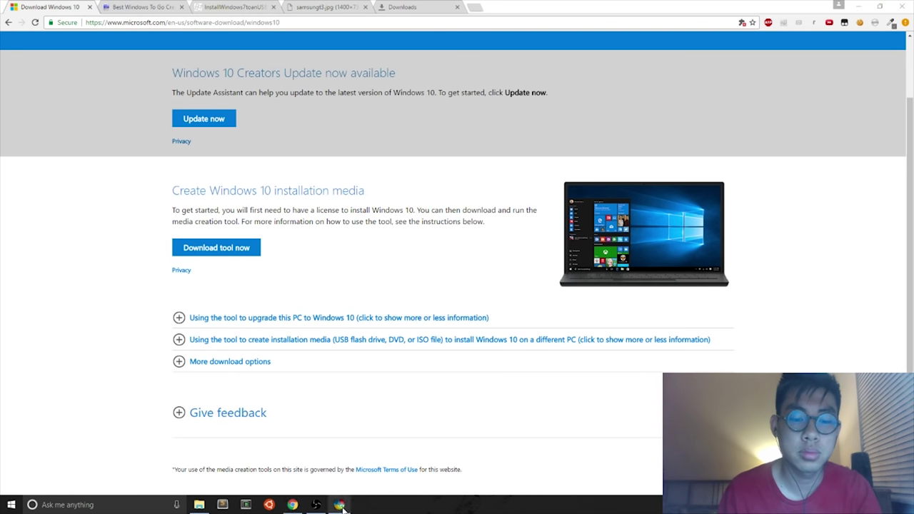
click(339, 505)
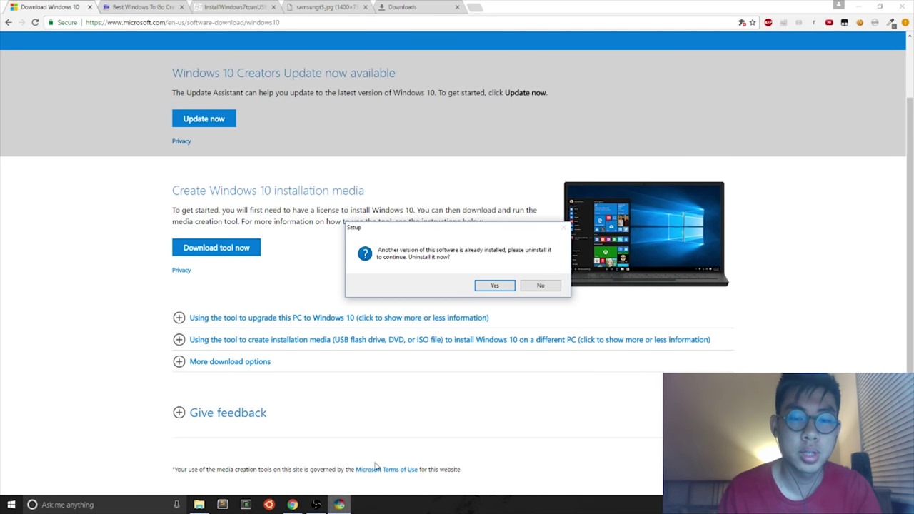
Completely uninstall the older WinToUSB version
click(503, 291)
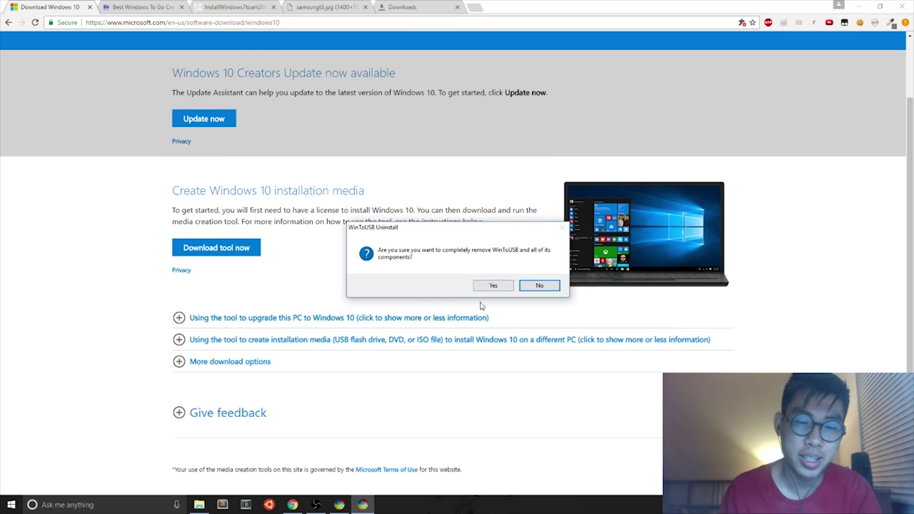
click(503, 290)
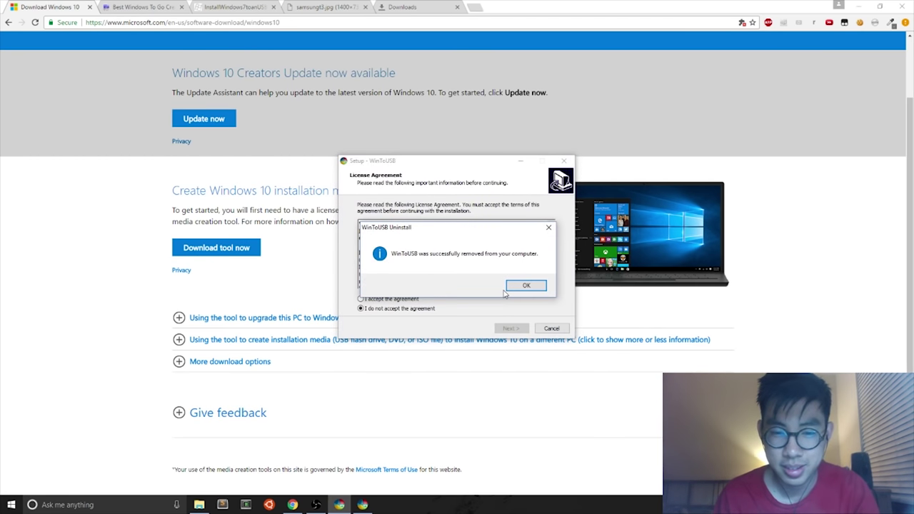
click(526, 287)
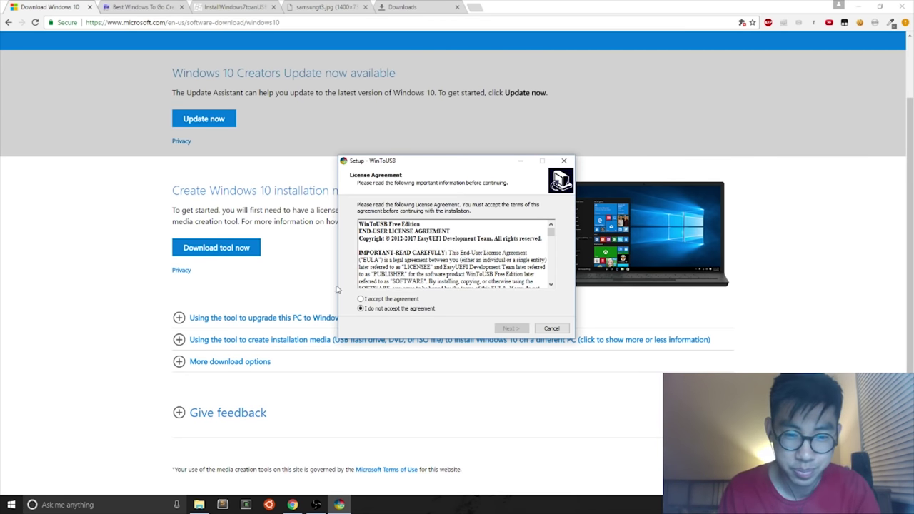
Install WinToUSB into C:\Program Files\WinToUSB without a desktop shortcut
click(395, 299)
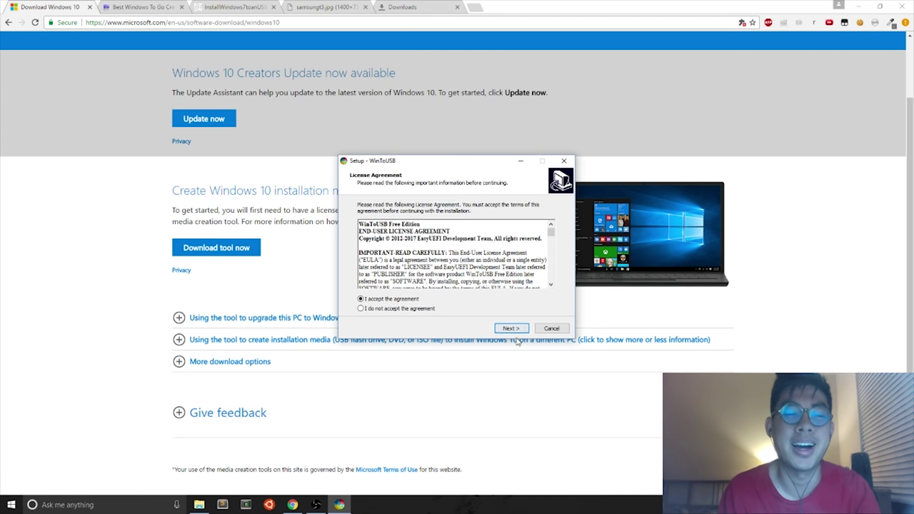
click(512, 329)
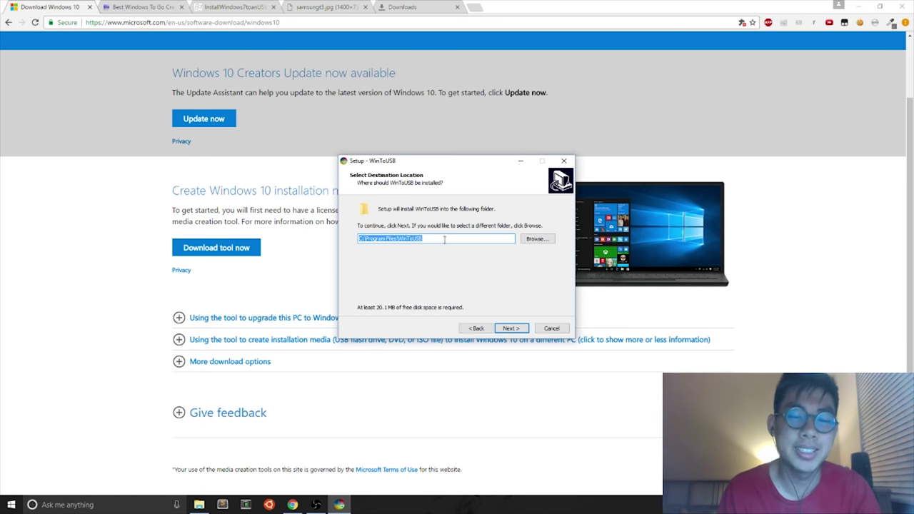
click(513, 330)
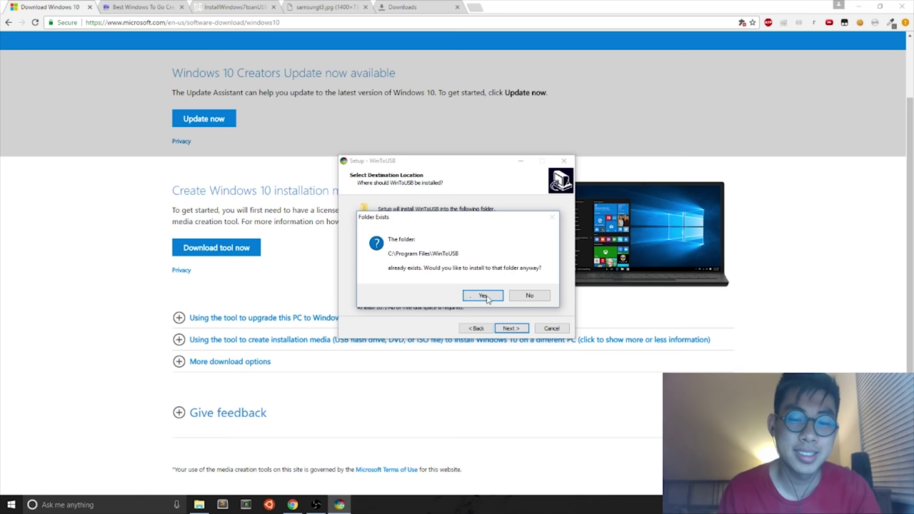
click(486, 297)
click(519, 330)
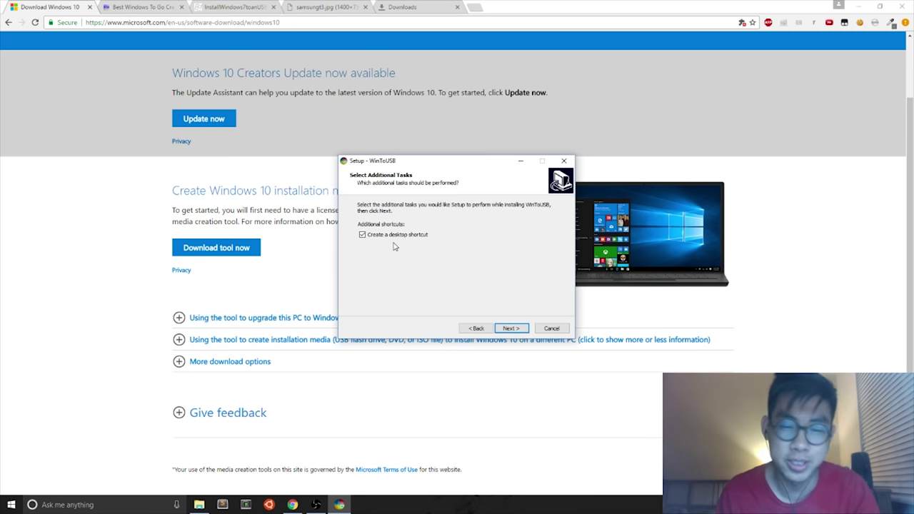
click(422, 236)
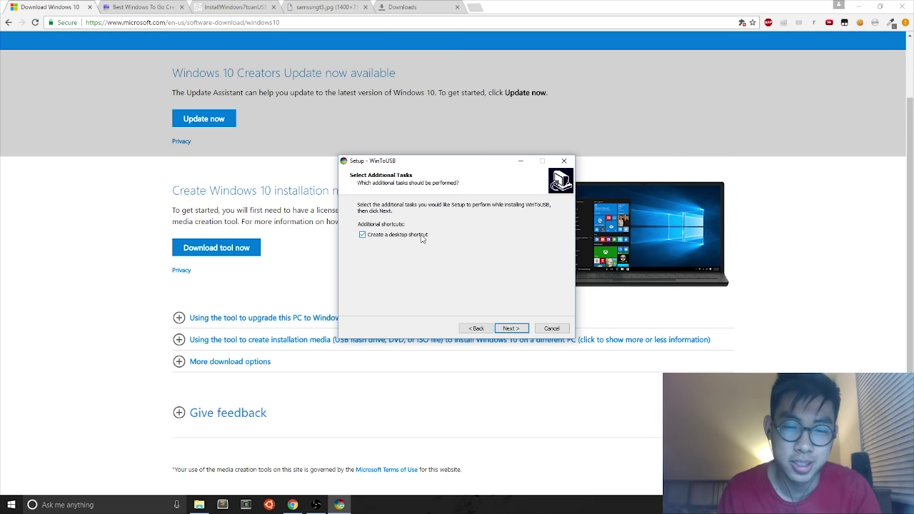
click(509, 327)
click(508, 328)
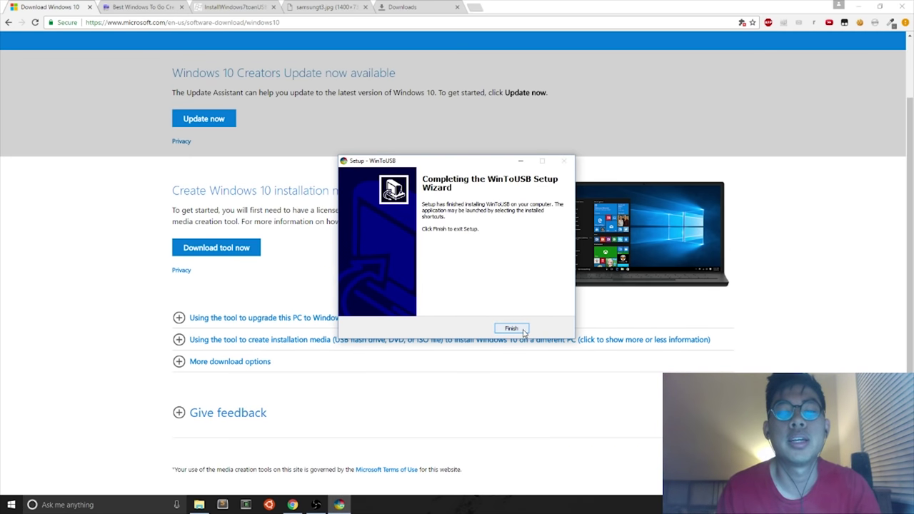
click(511, 330)
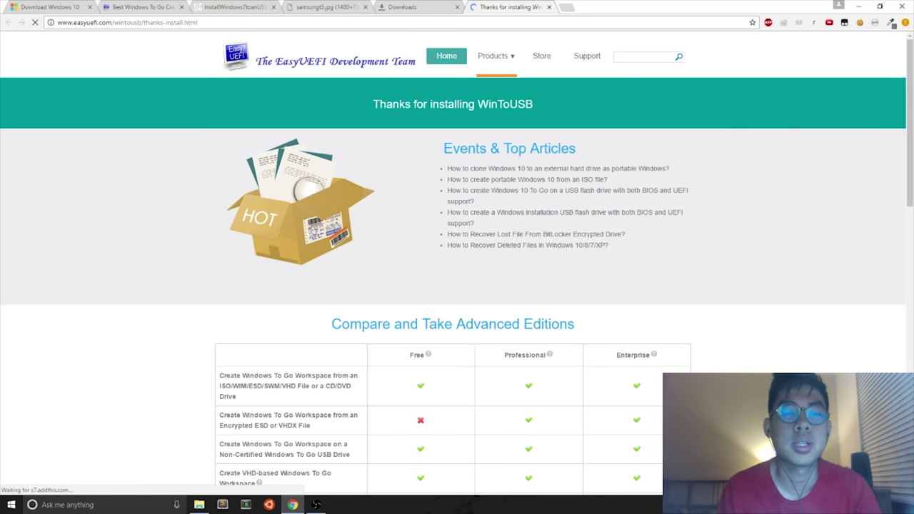
key(ctrl+w)
key(ctrl+w)
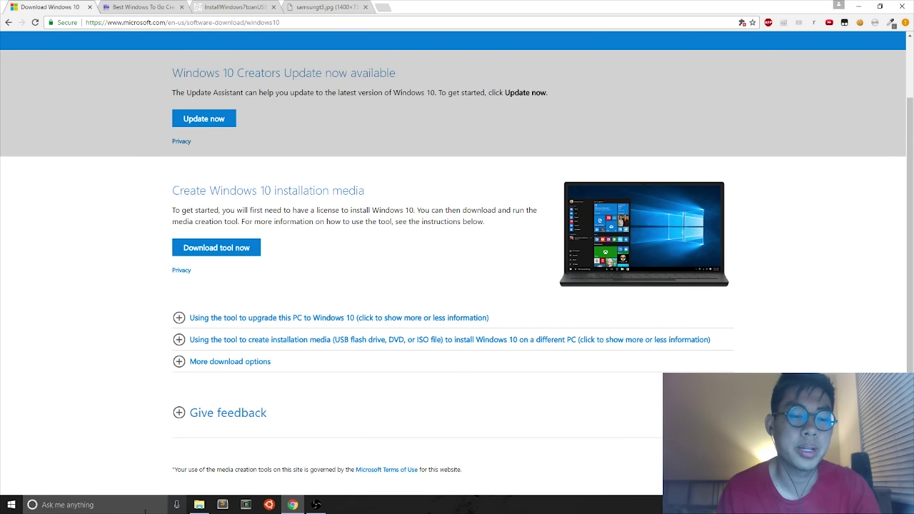
Find WinToUSB through the taskbar search and launch it
click(145, 511)
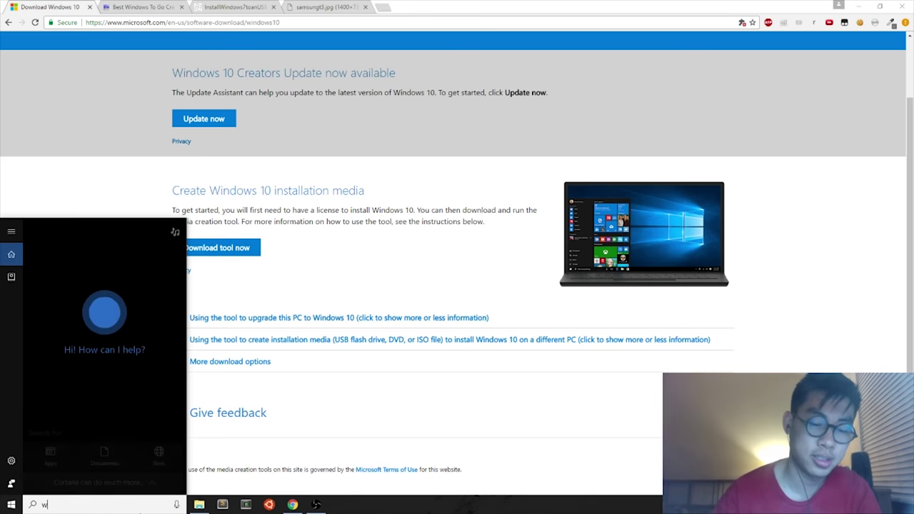
text(wint)
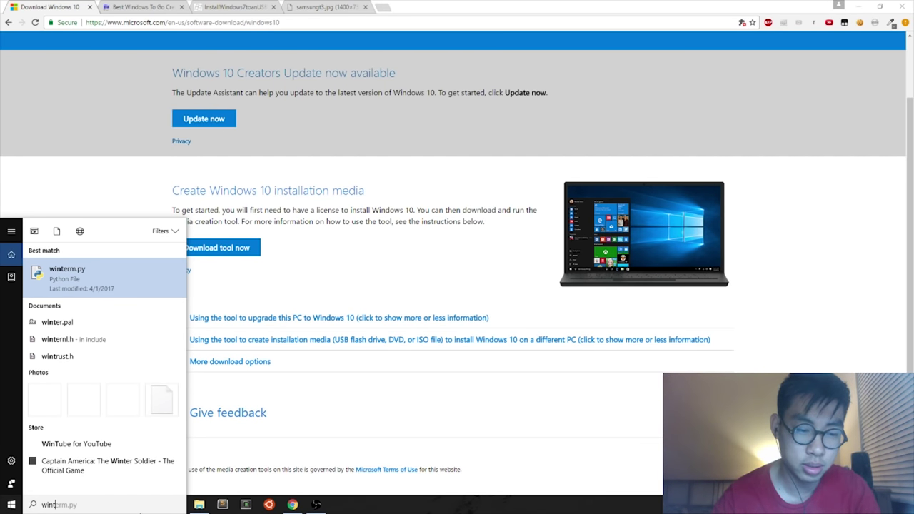
text(o)
key(BackSpace)
key(BackSpace)
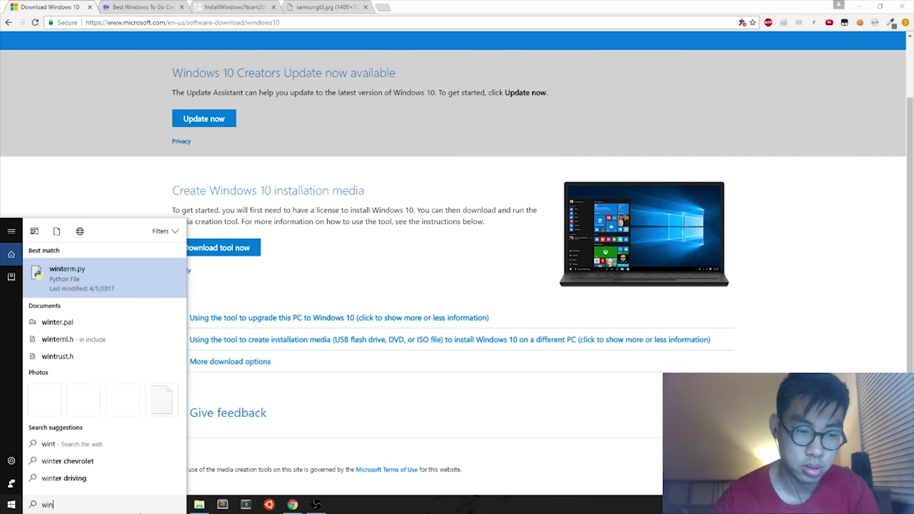
text(to)
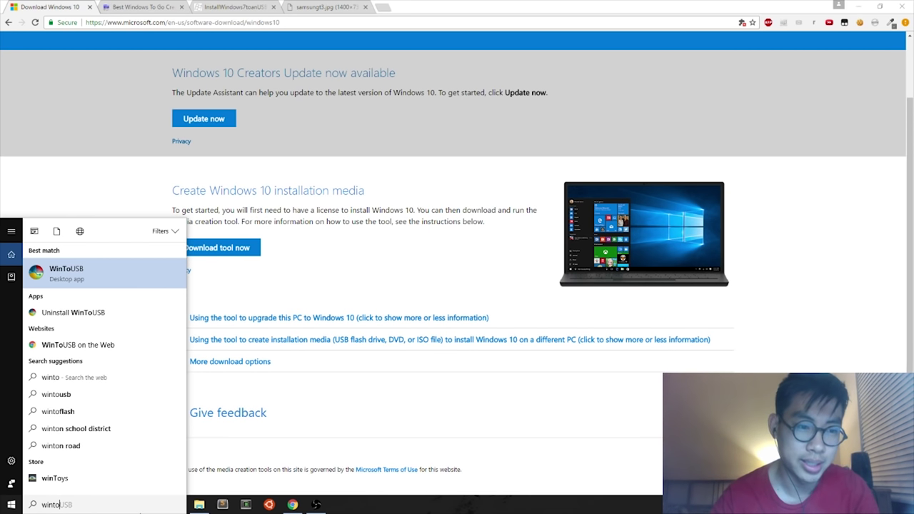
key(Return)
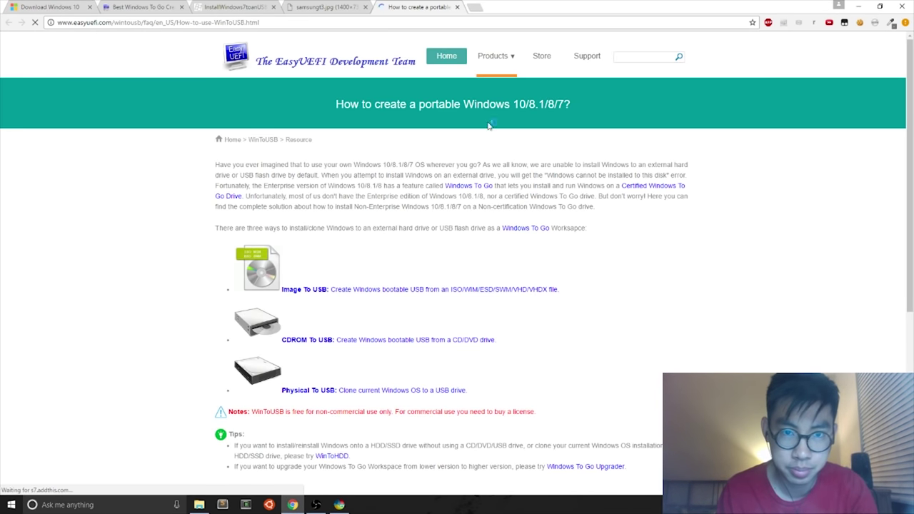
Close the how-to web page and dismiss WinToUSB's no-new-version update notice
key(ctrl+w)
click(339, 505)
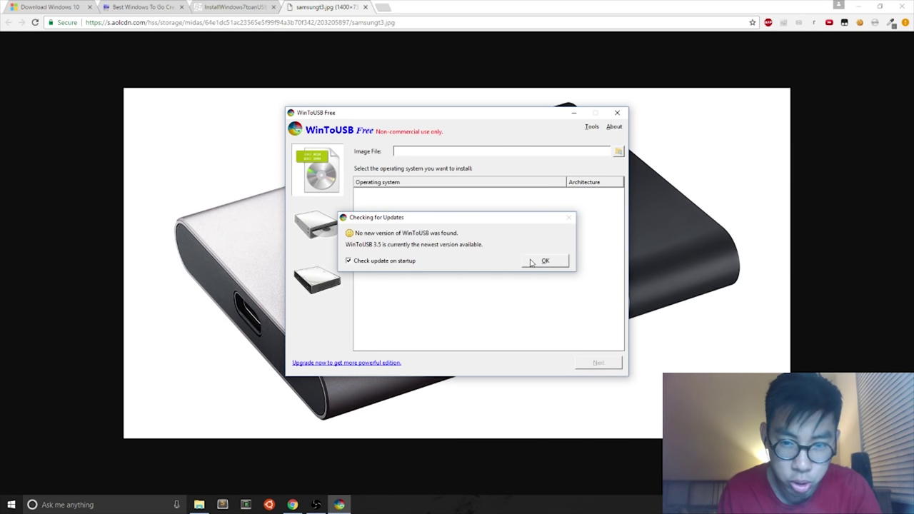
click(542, 261)
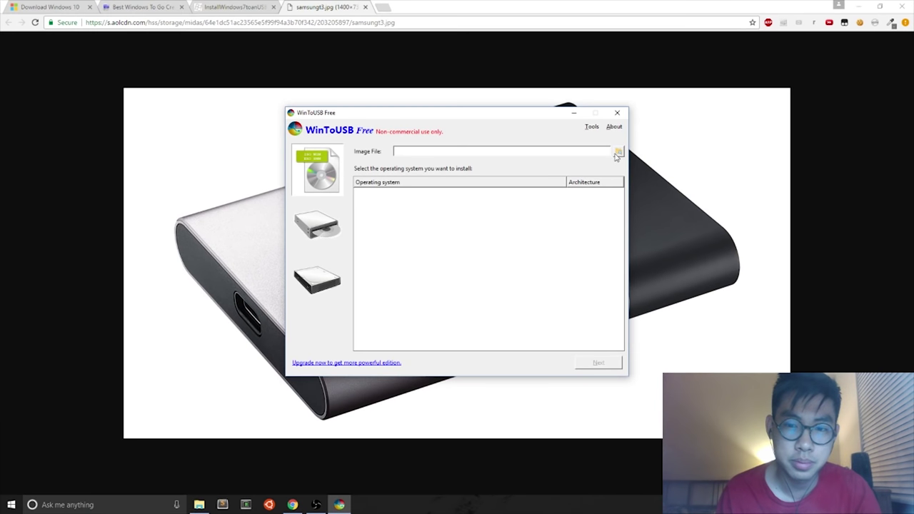
Load Windows.iso from the Desktop as WinToUSB's image file
click(622, 144)
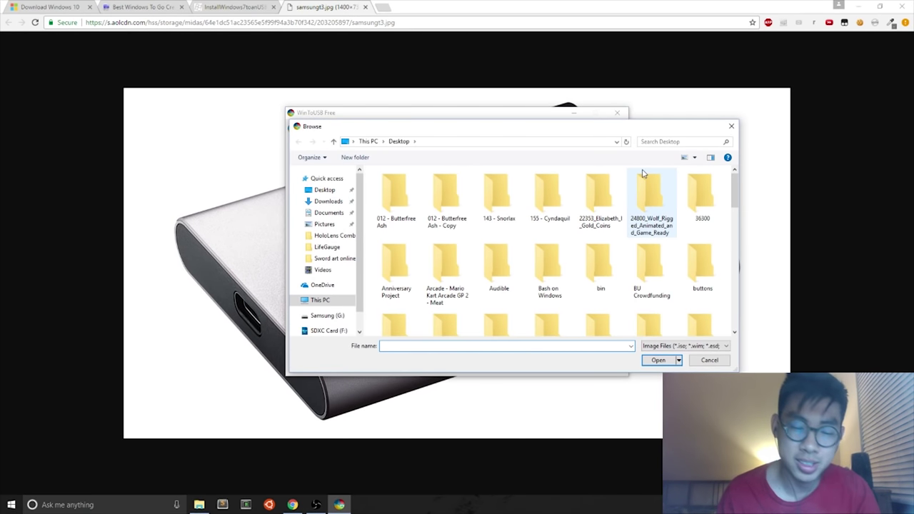
text(Windows)
key(Down)
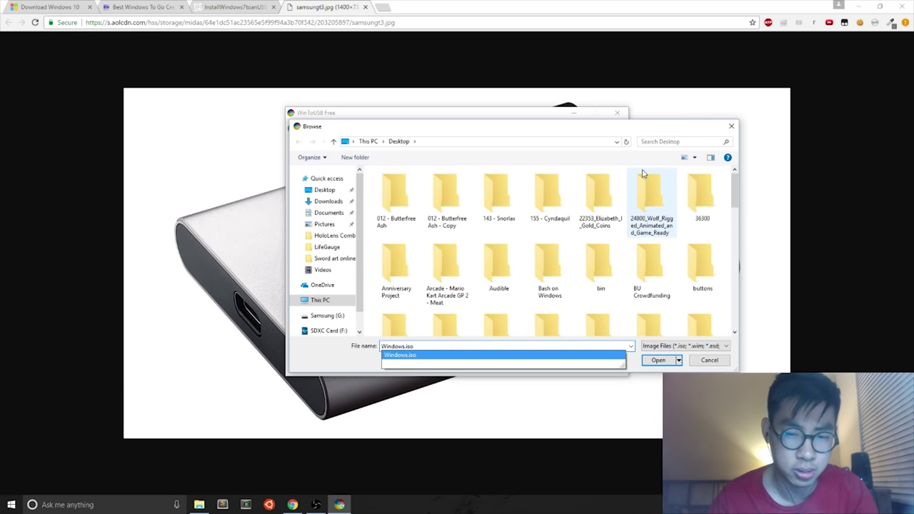
key(Return)
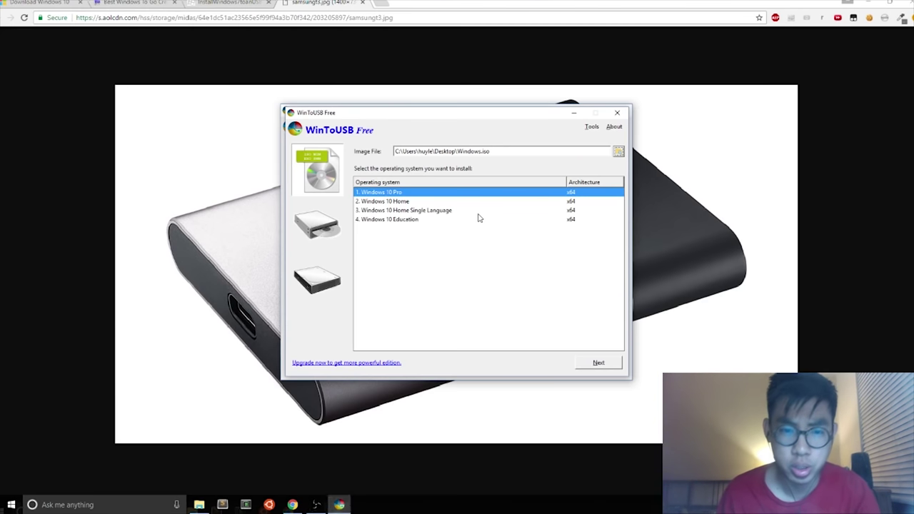
click(140, 504)
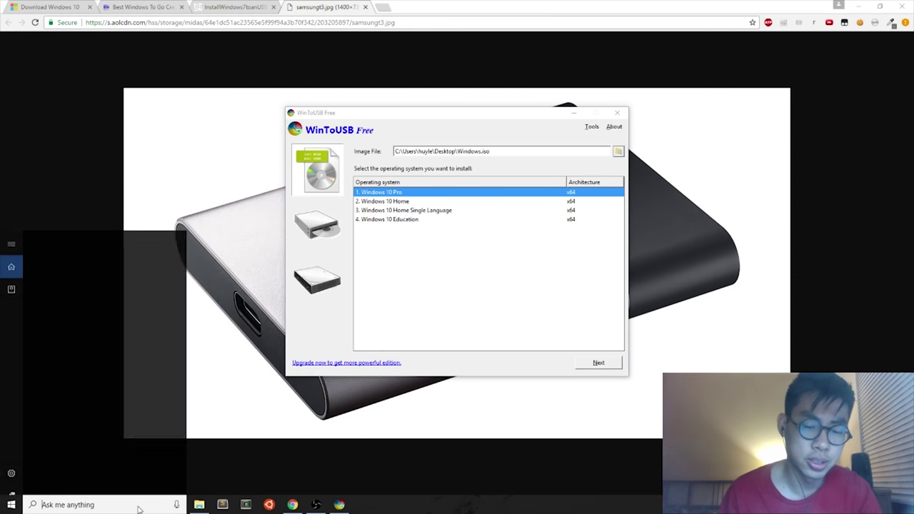
text(this)
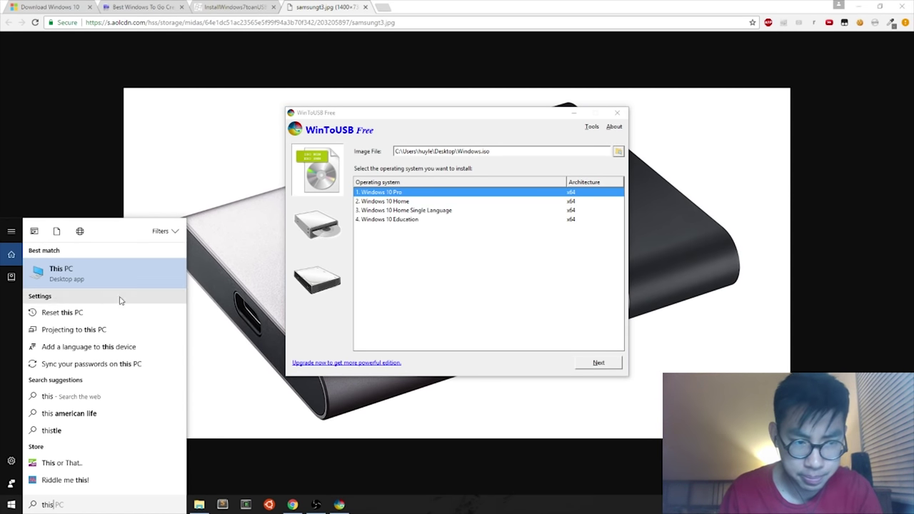
right_click(126, 281)
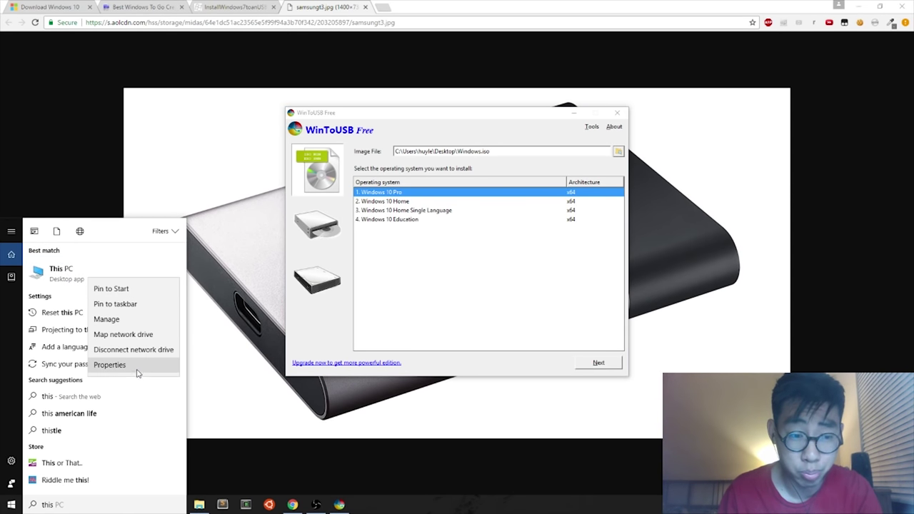
click(110, 365)
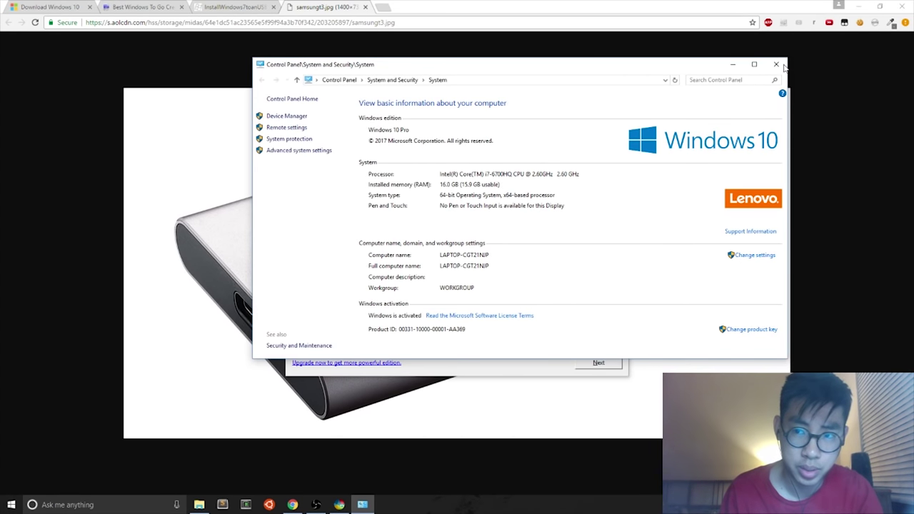
click(776, 65)
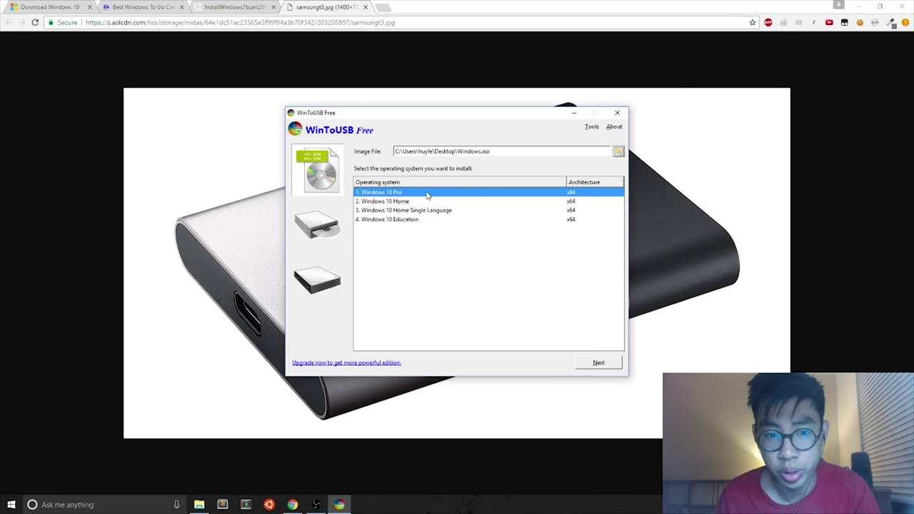
click(592, 363)
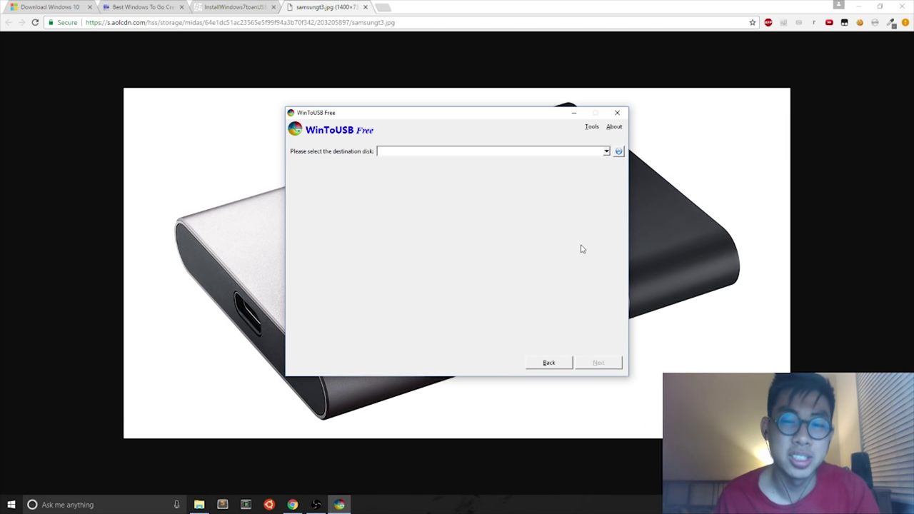
Choose the Samsung Portable SSD T3 as the destination disk
click(607, 152)
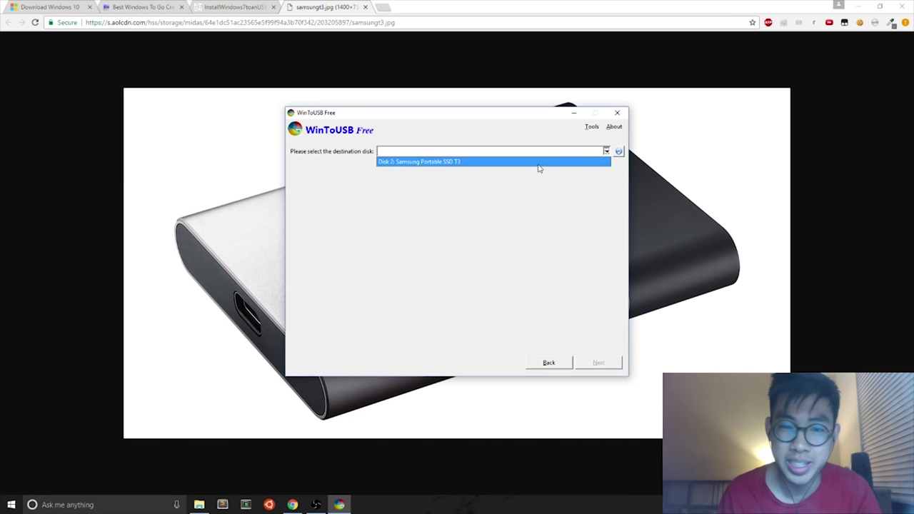
click(539, 163)
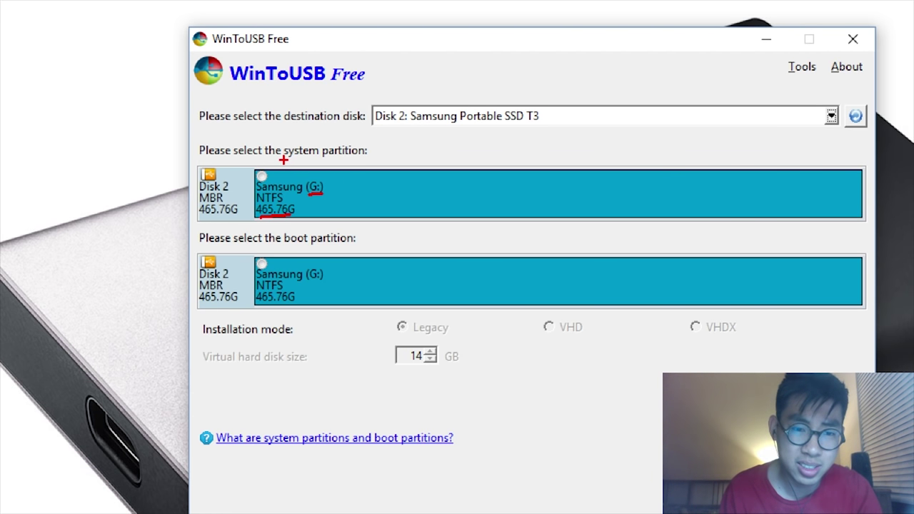
drag(283, 160, 322, 161)
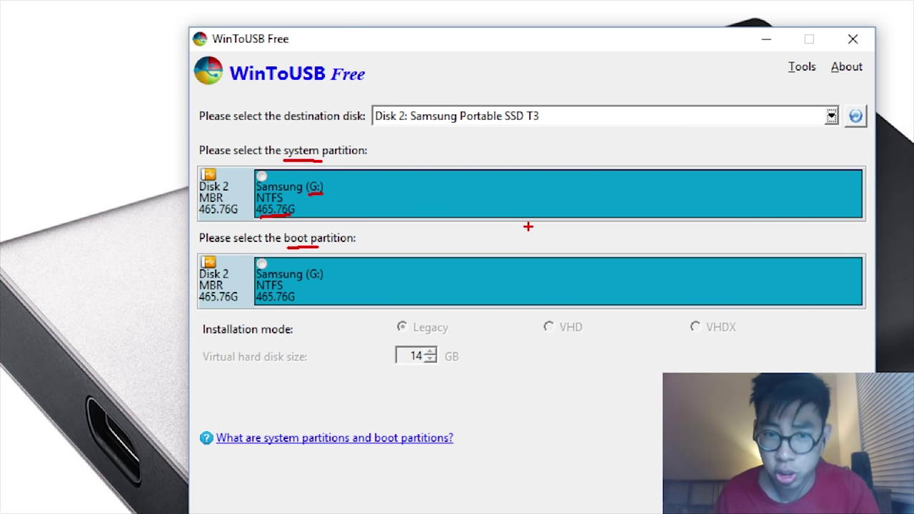
key(Escape)
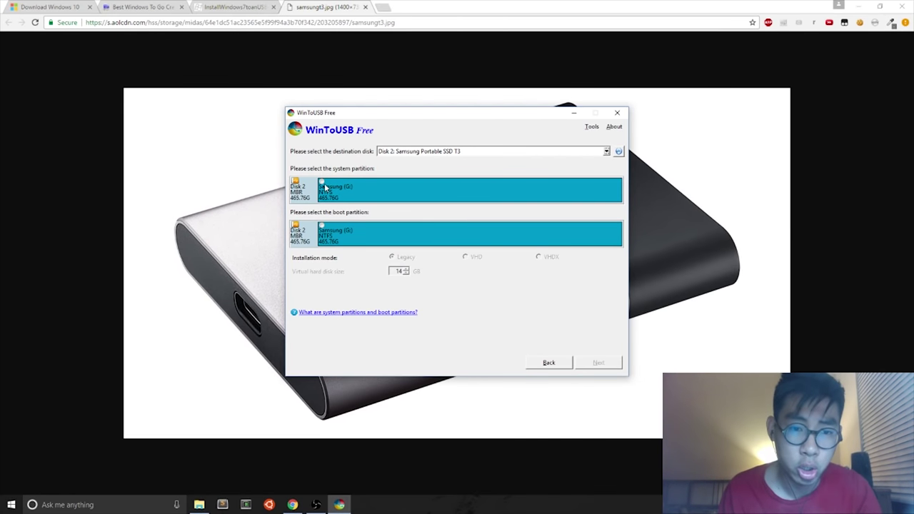
Use Samsung (G:) as system and boot partitions in Legacy mode and start installing
click(325, 187)
click(323, 227)
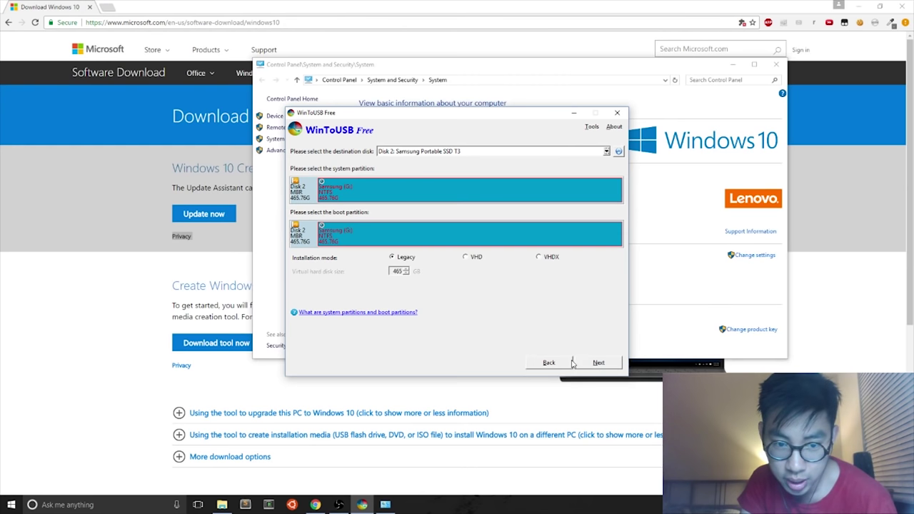
click(588, 364)
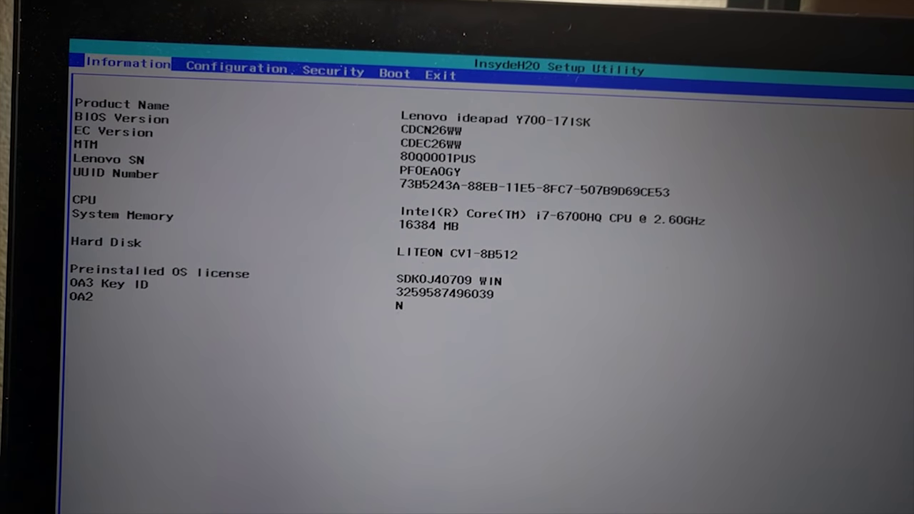
Set Legacy Support with Legacy First priority, disable Fast Boot, and exit saving changes
key(Right)
key(Right)
key(Right)
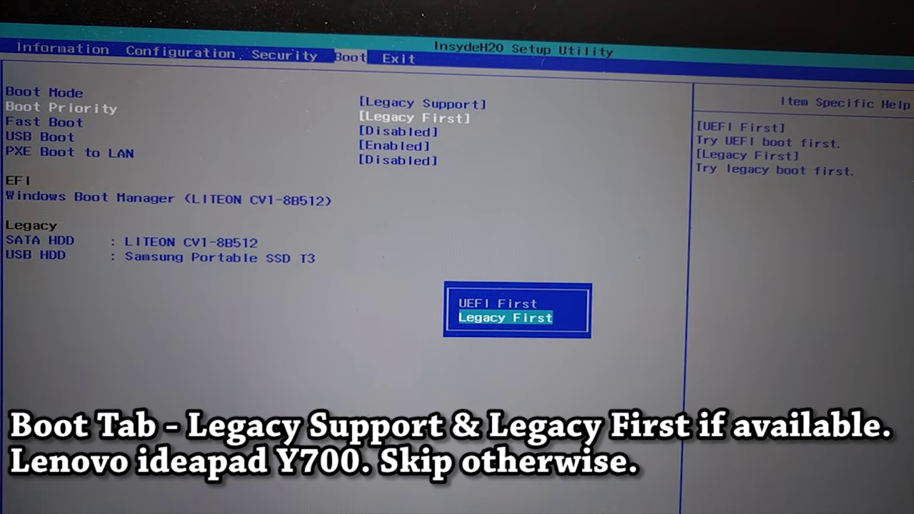
key(Return)
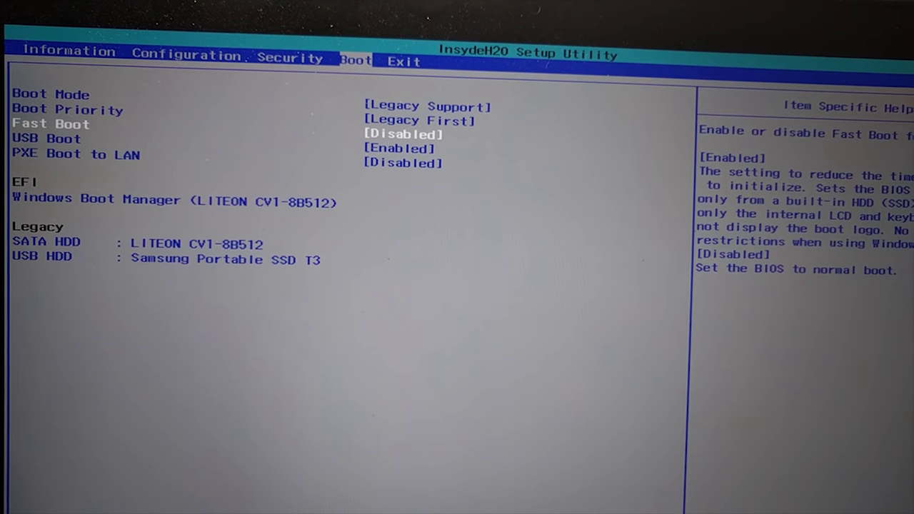
key(Right)
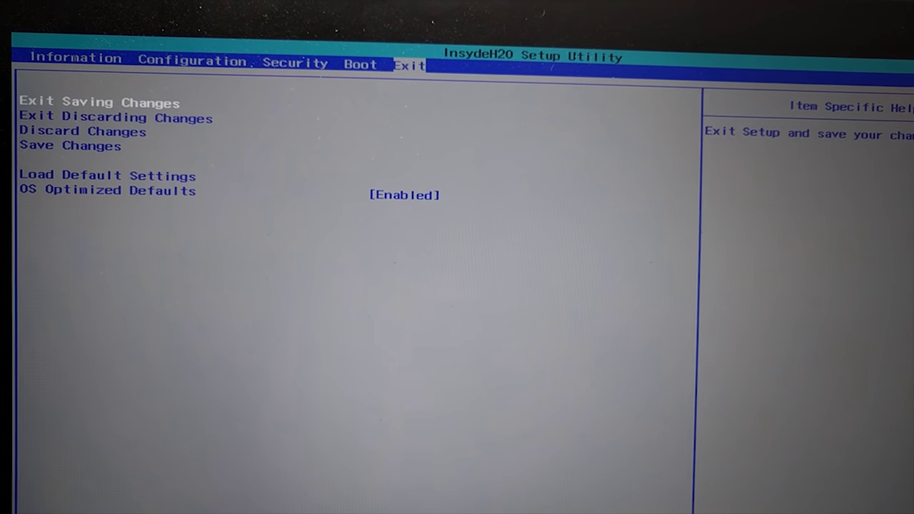
key(Return)
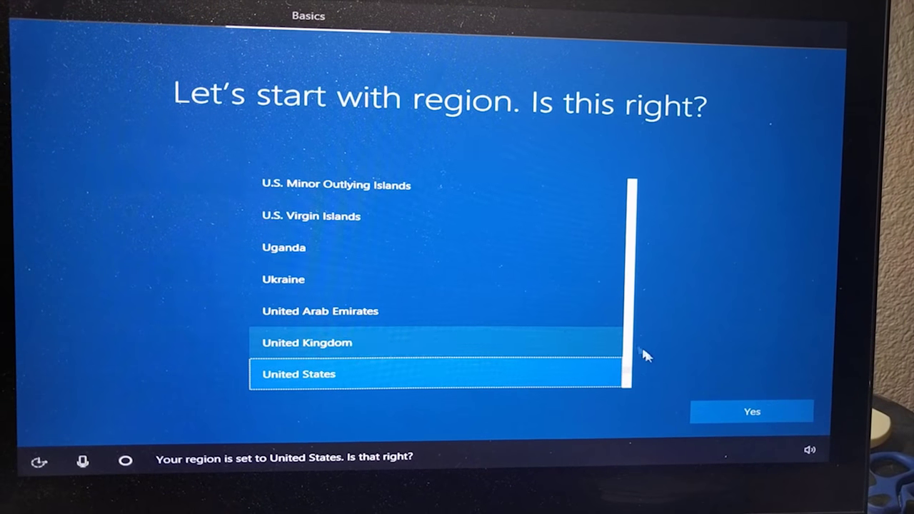
Confirm United States as the region and accept the Microsoft license terms
click(733, 412)
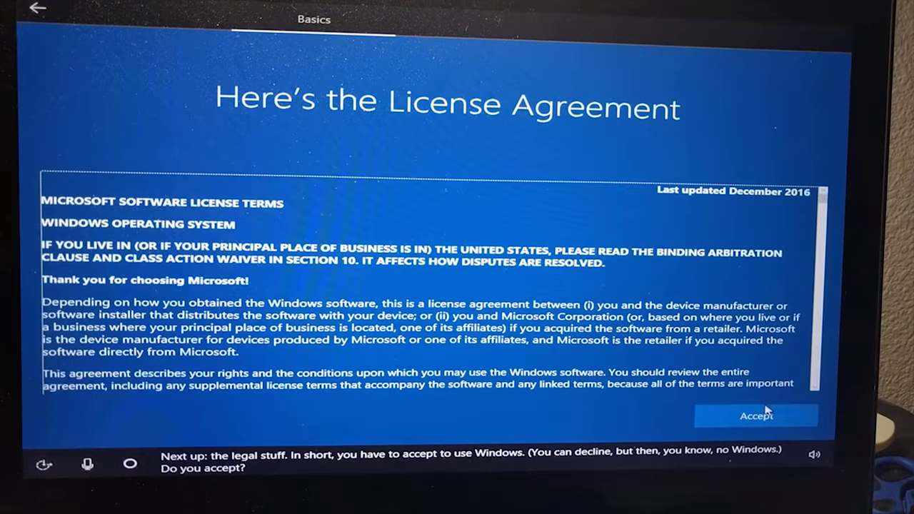
click(765, 413)
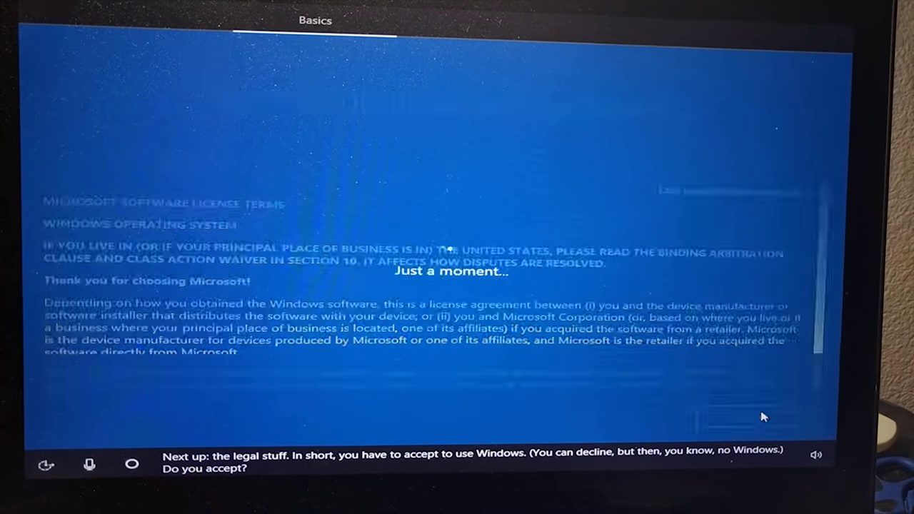